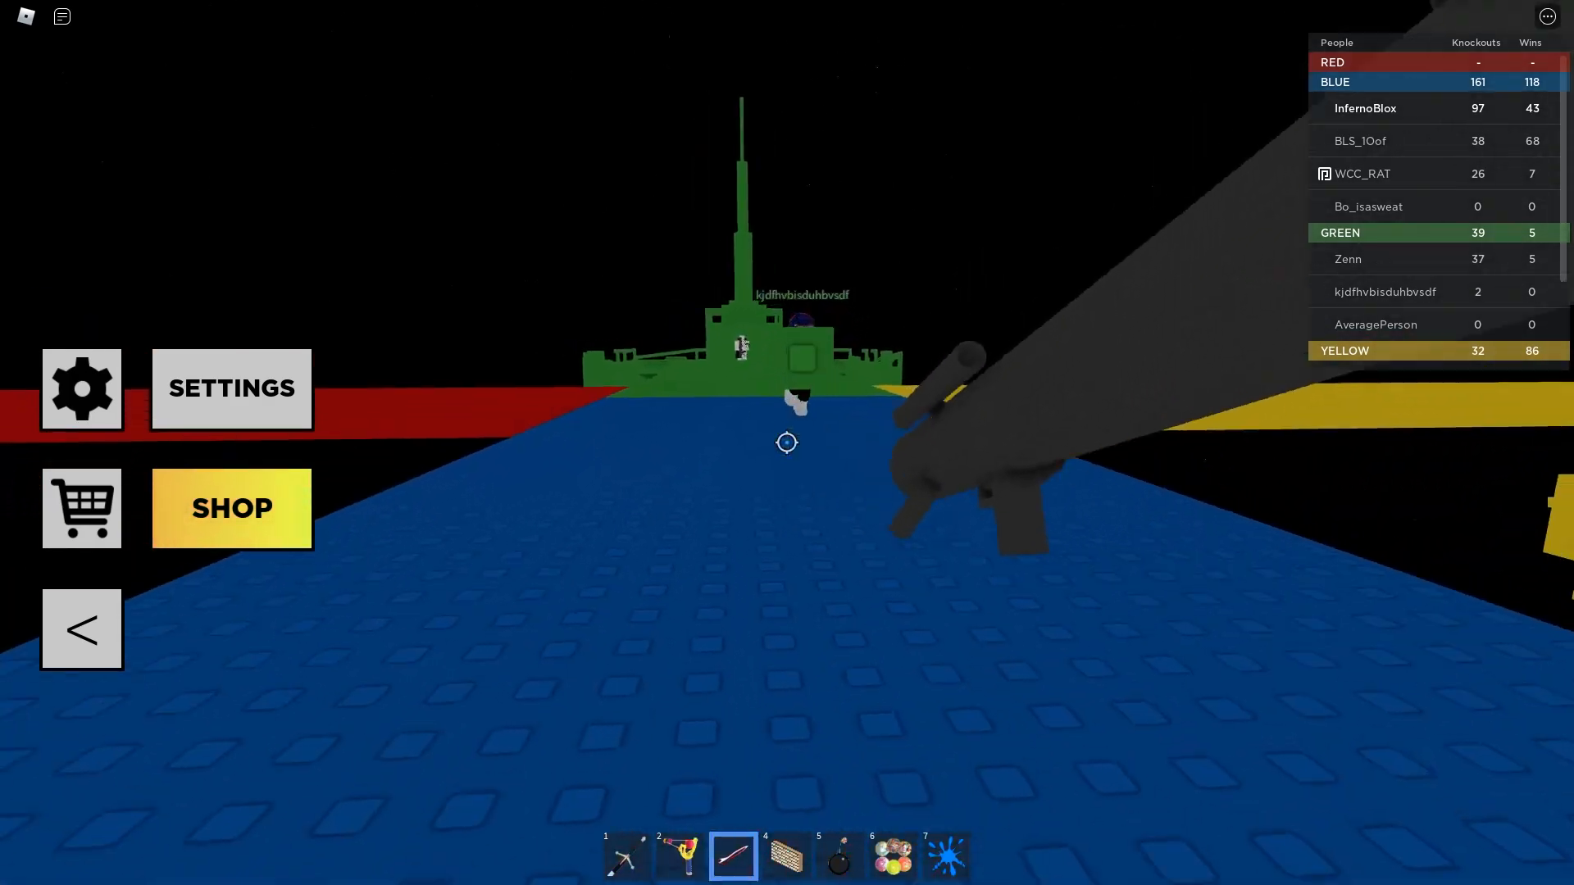
left_click(787, 442)
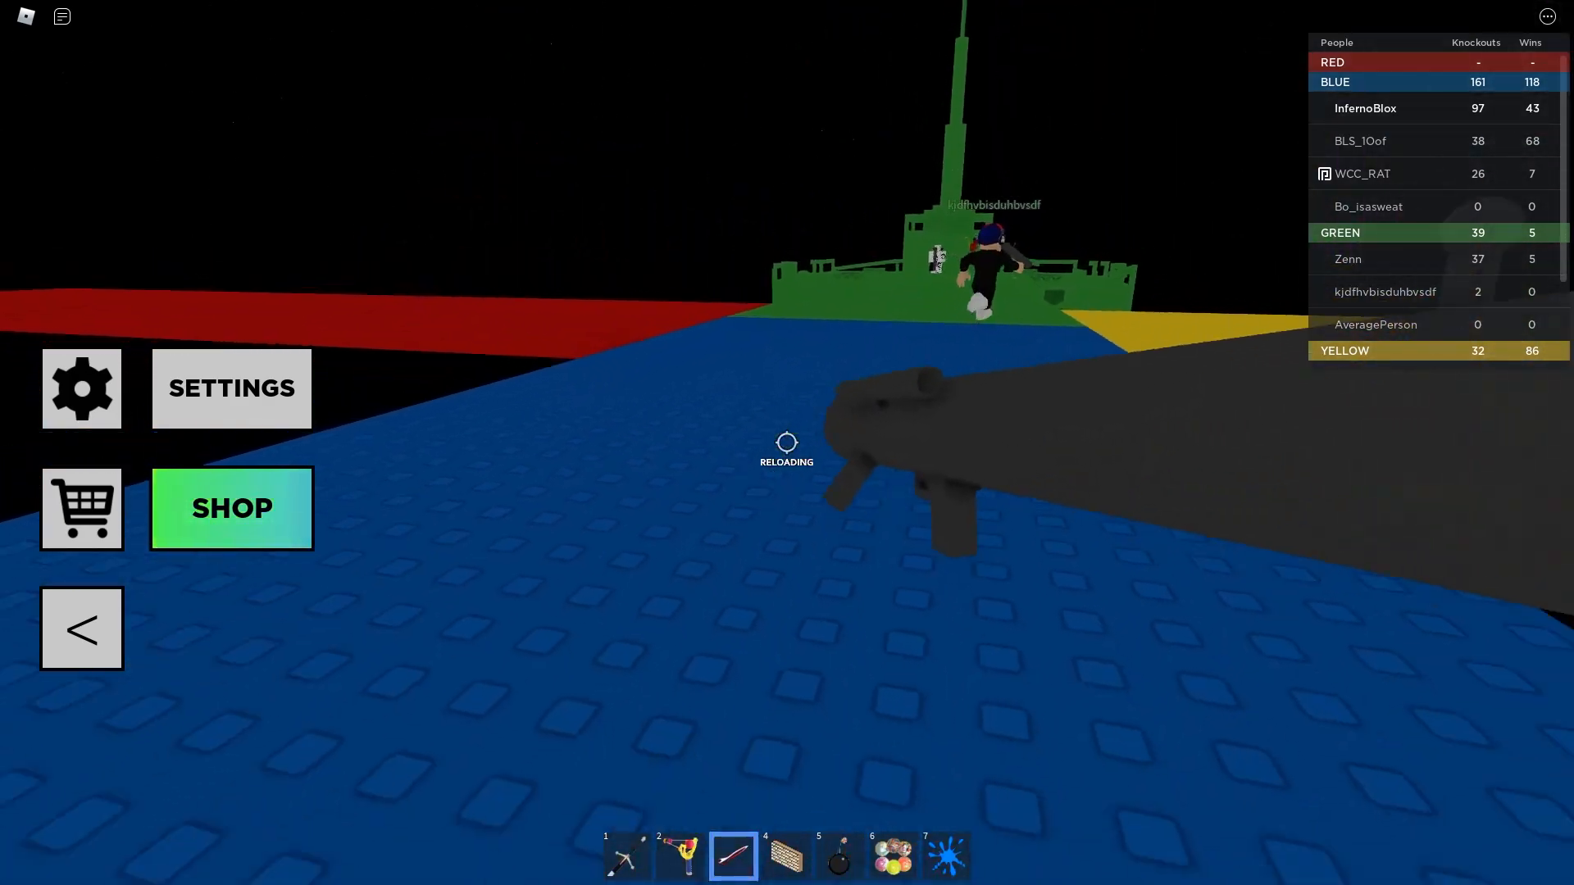
key("1")
key("2")
left_click(787, 443)
left_click(787, 442)
left_click(787, 443)
key("w")
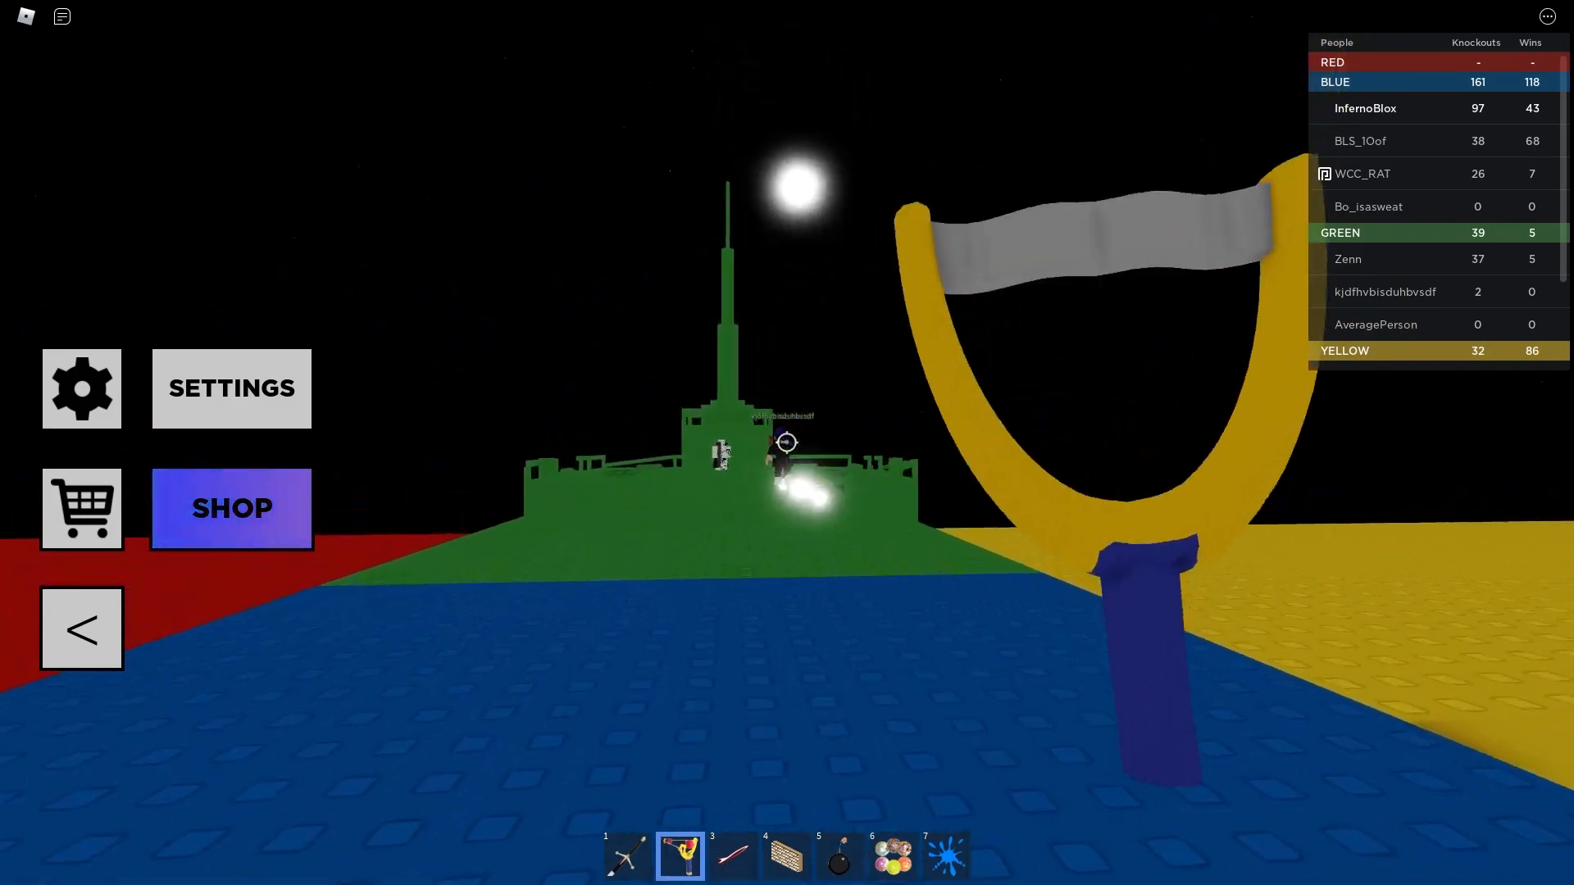
left_click(787, 442)
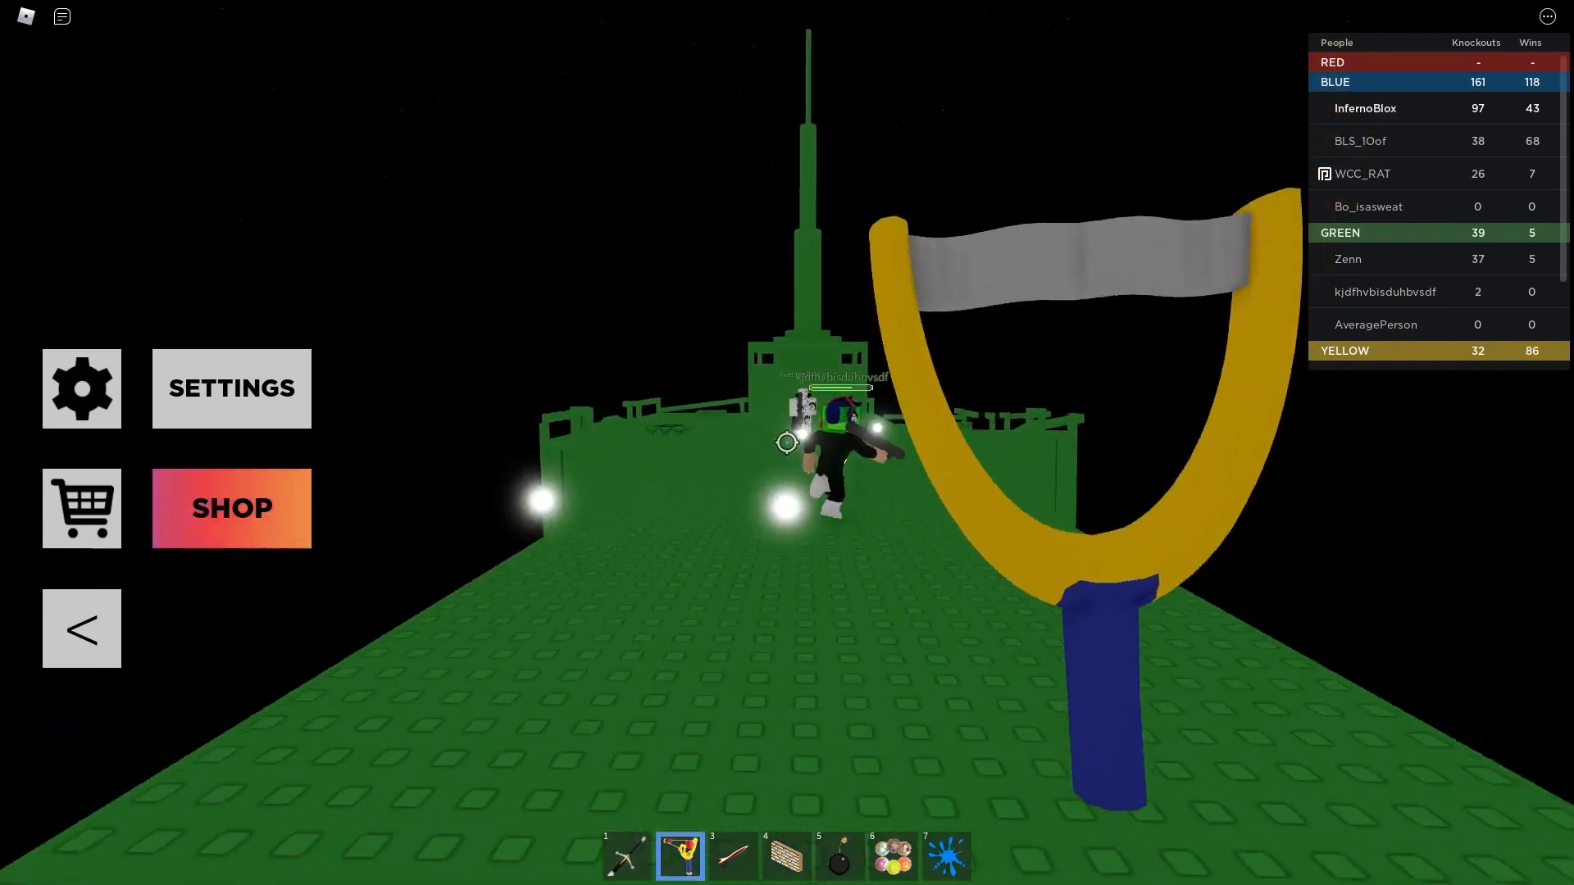
key("3")
left_click(787, 443)
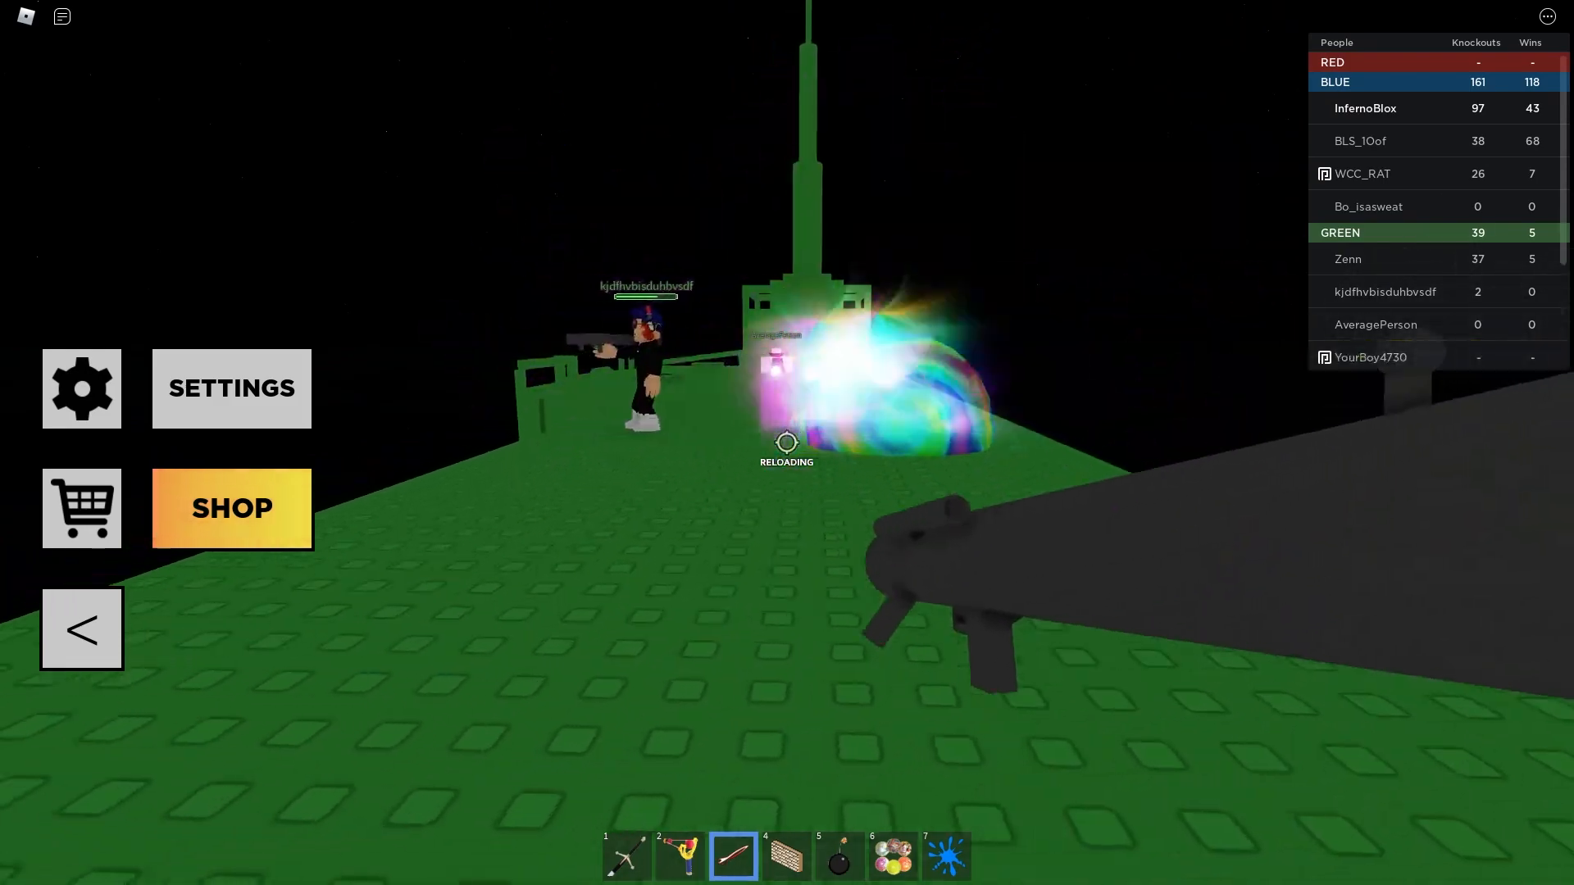
key("4")
scroll(787, 443, "down", 5)
key("w")
key("1")
scroll(787, 442, "up", 5)
left_click(787, 443)
left_click(787, 443)
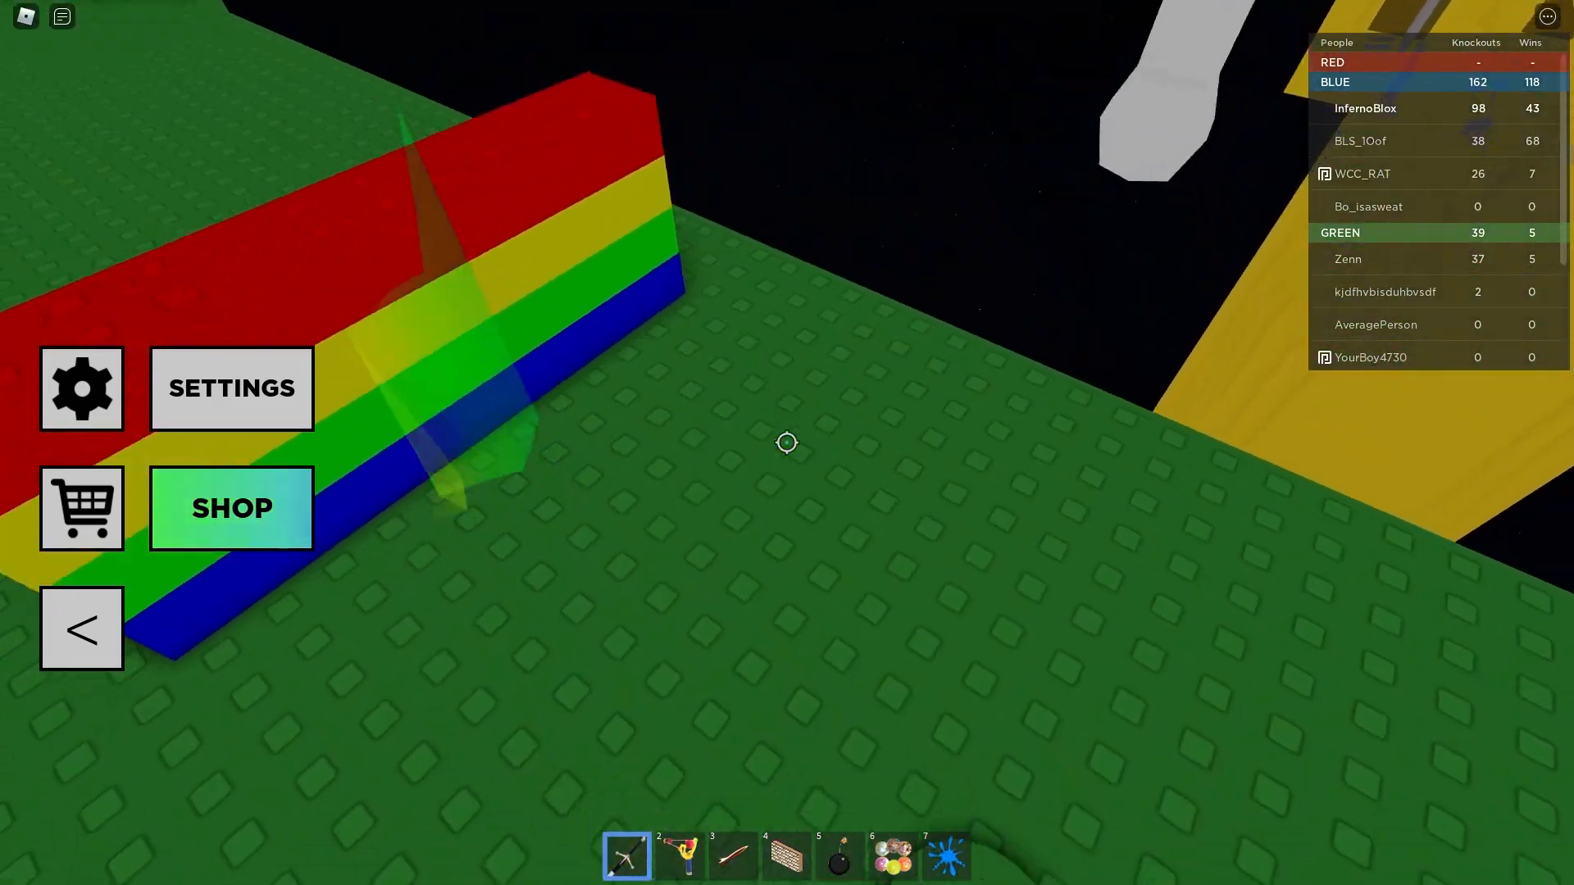
left_click(787, 443)
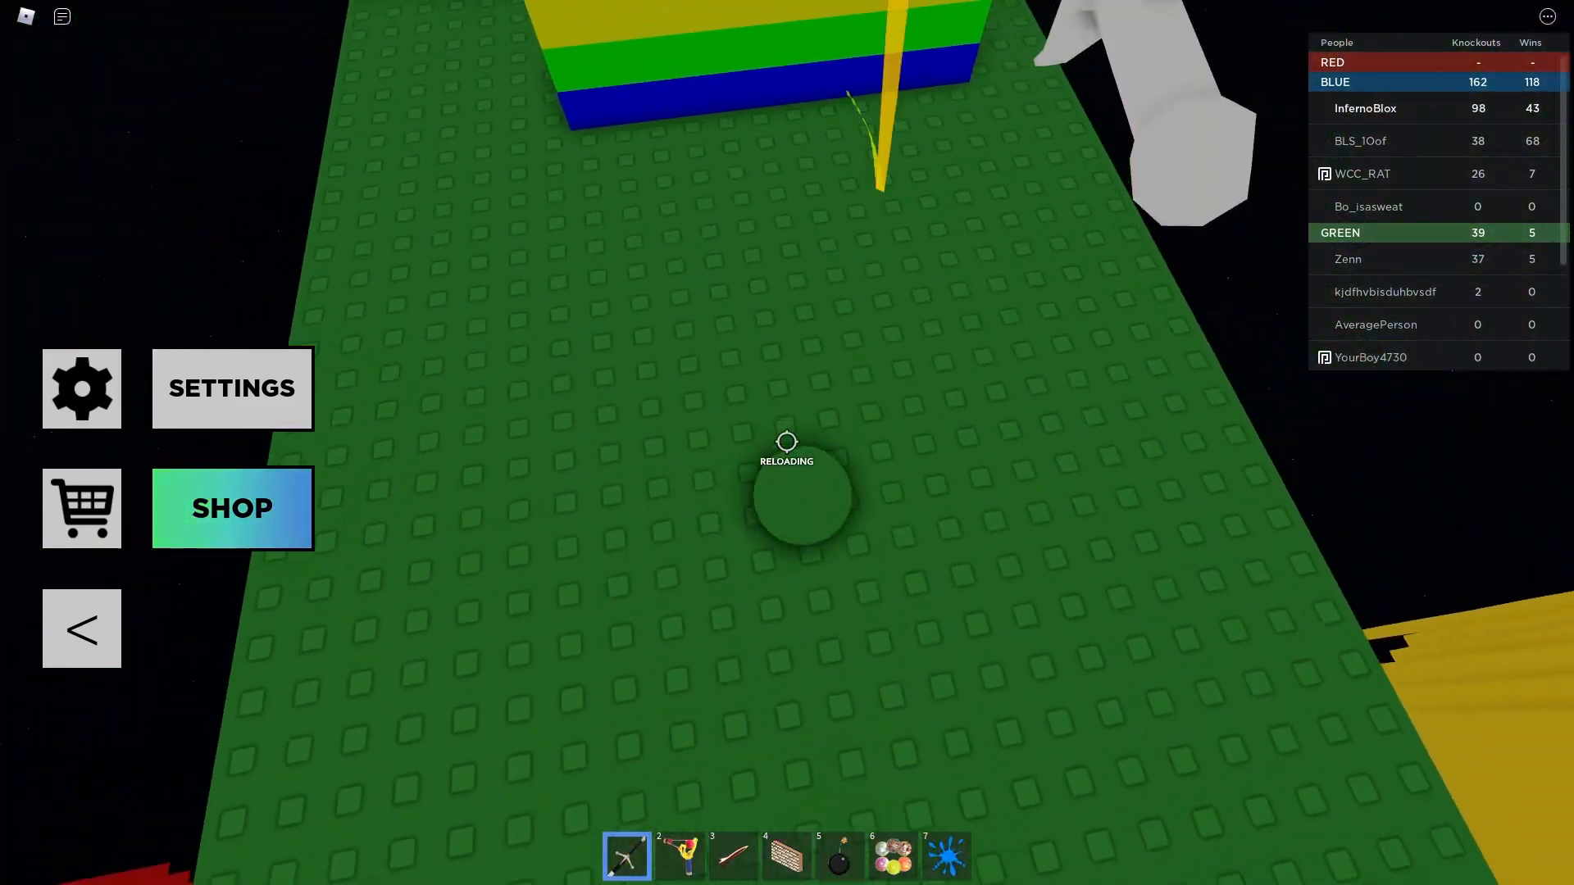
key("s")
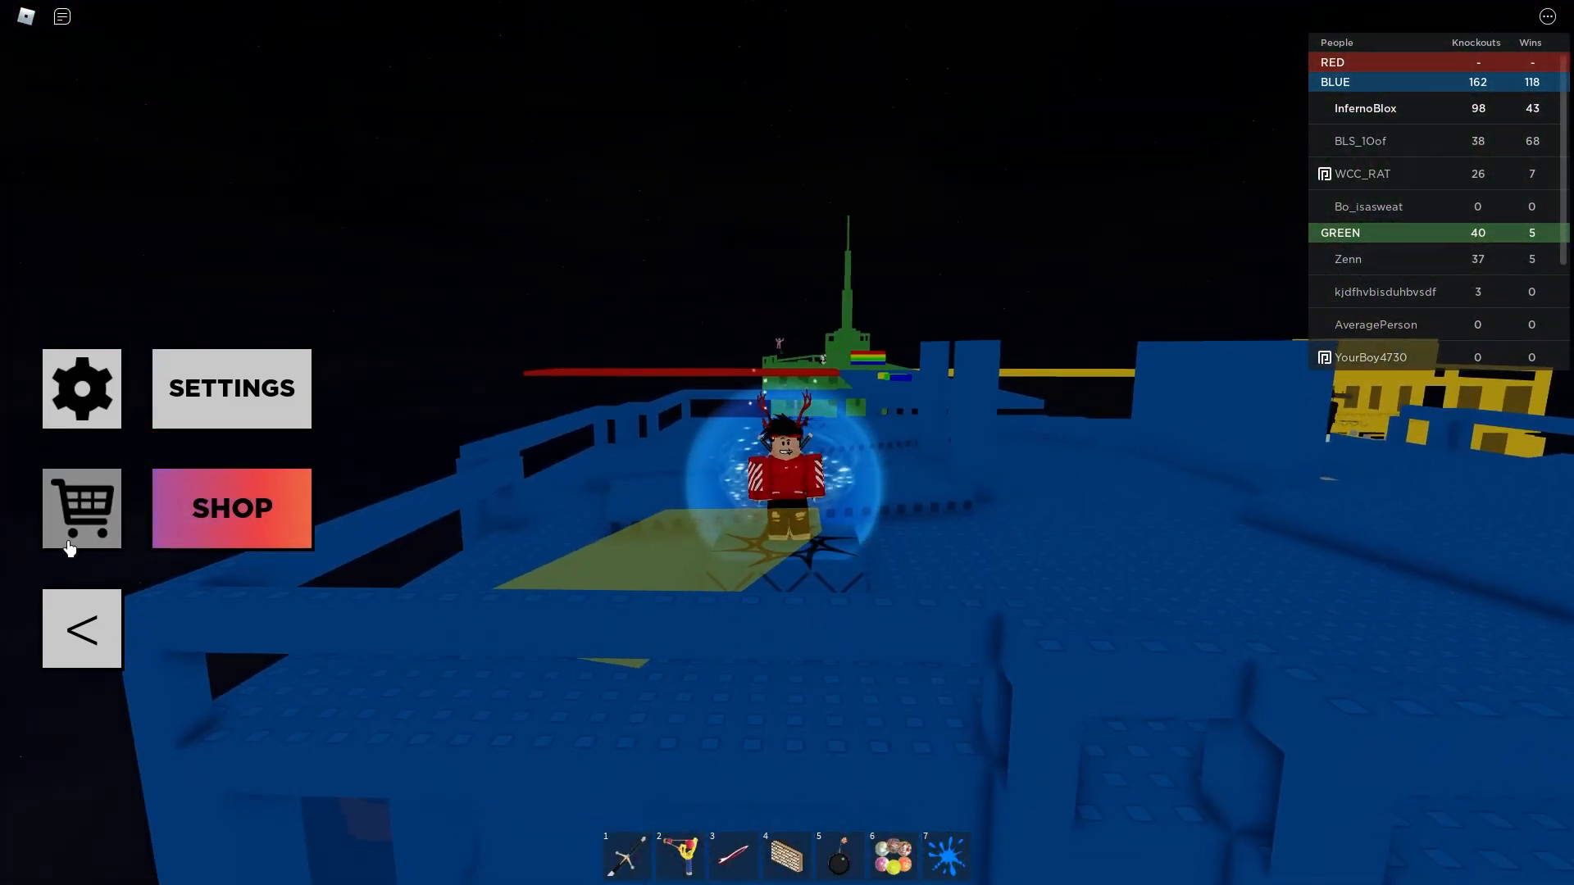
scroll(969, 441, "up", 10)
scroll(968, 441, "up", 3)
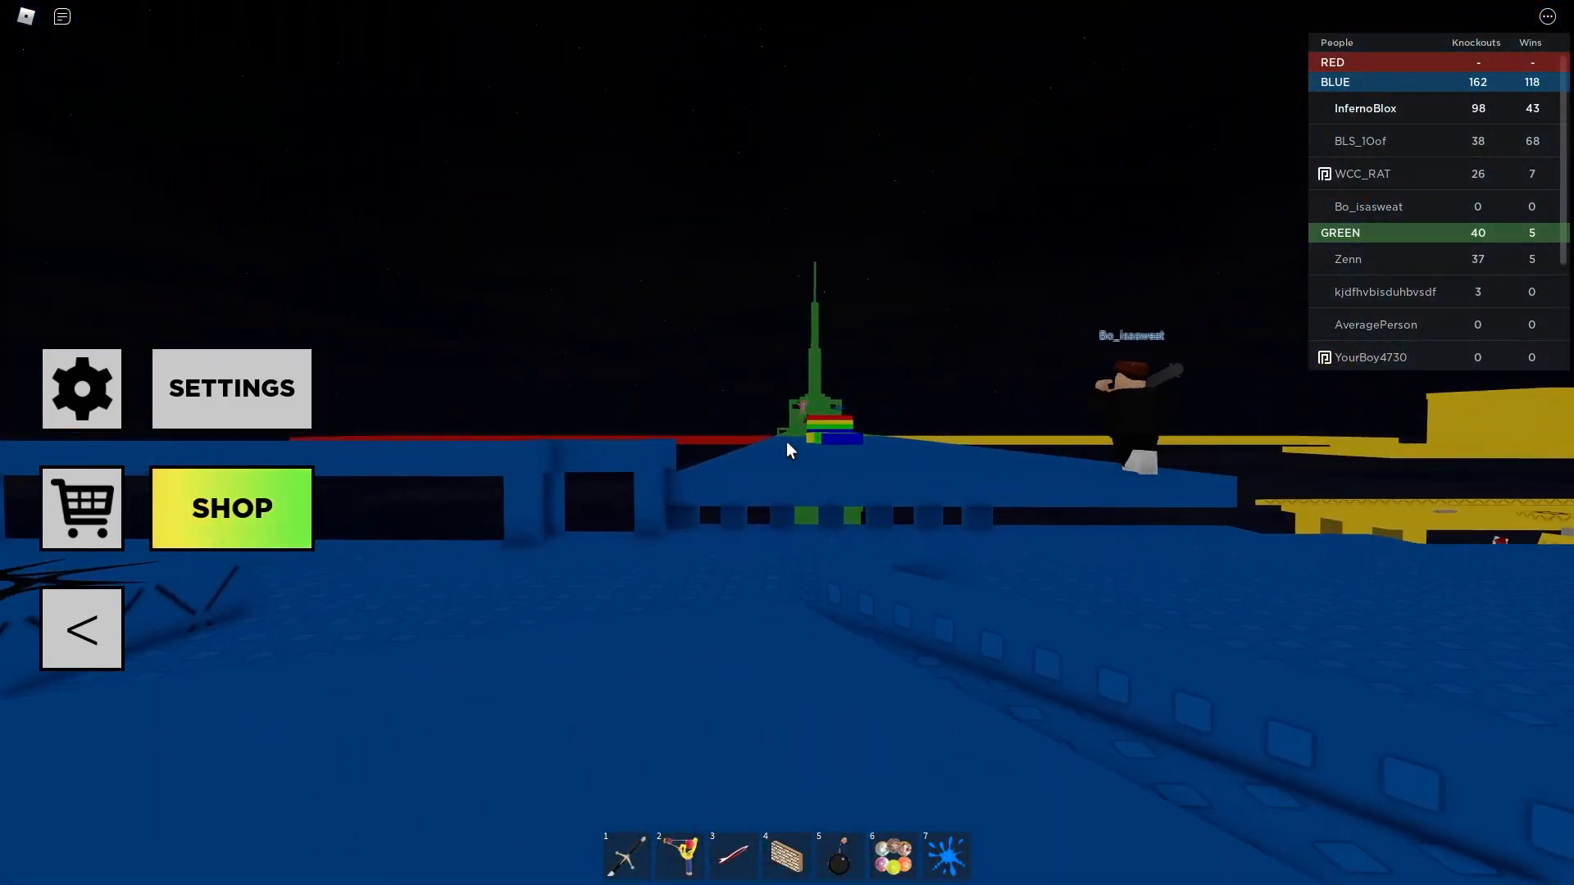
key("1")
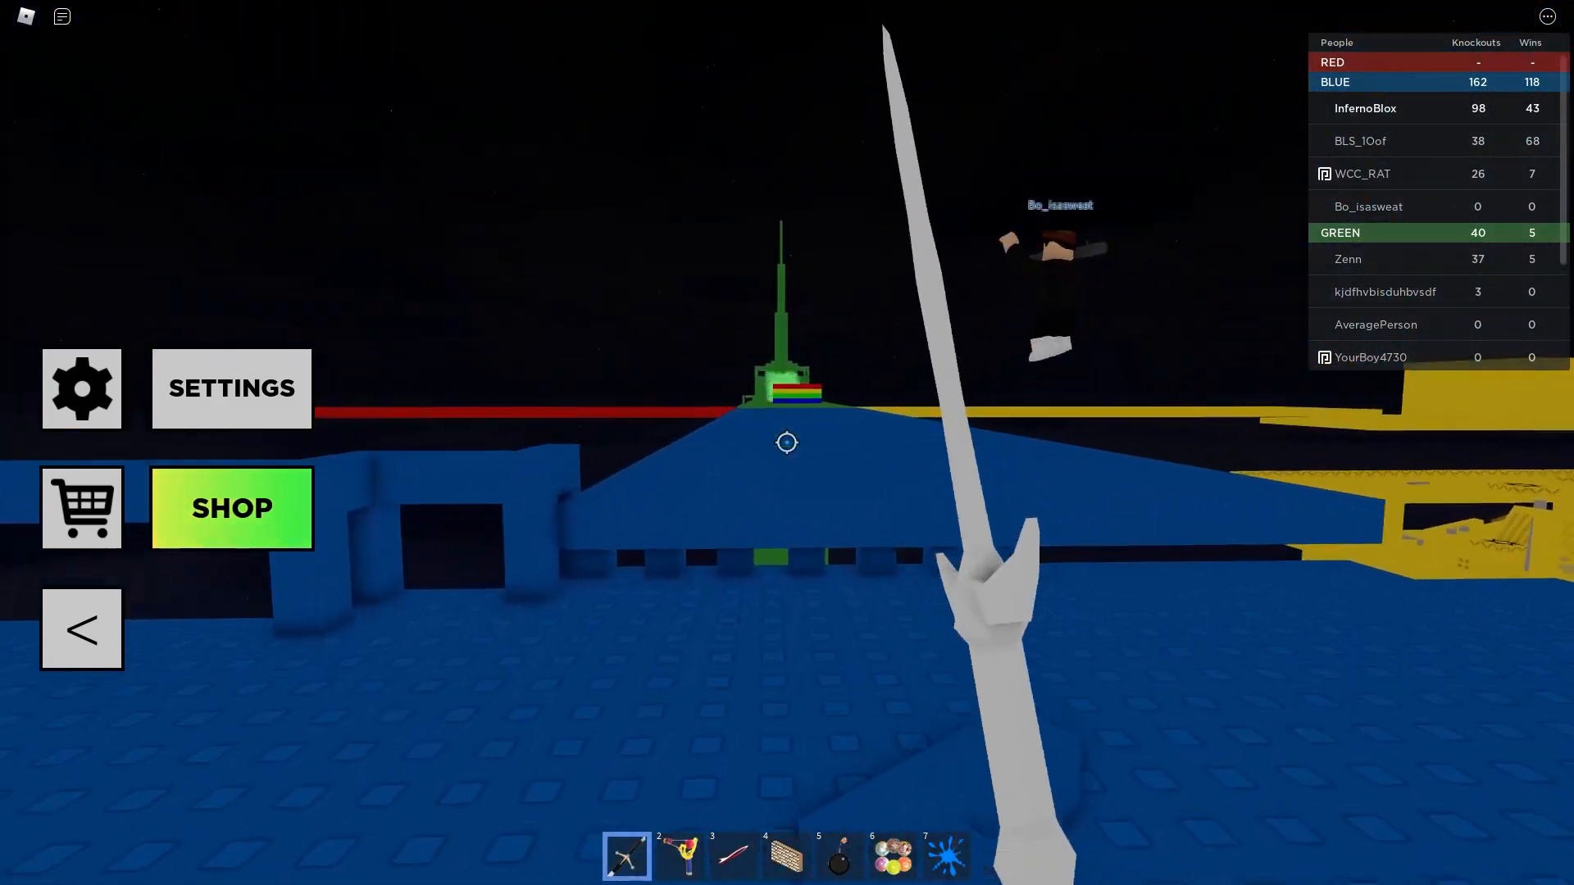
key("4")
key("3")
left_click(786, 443)
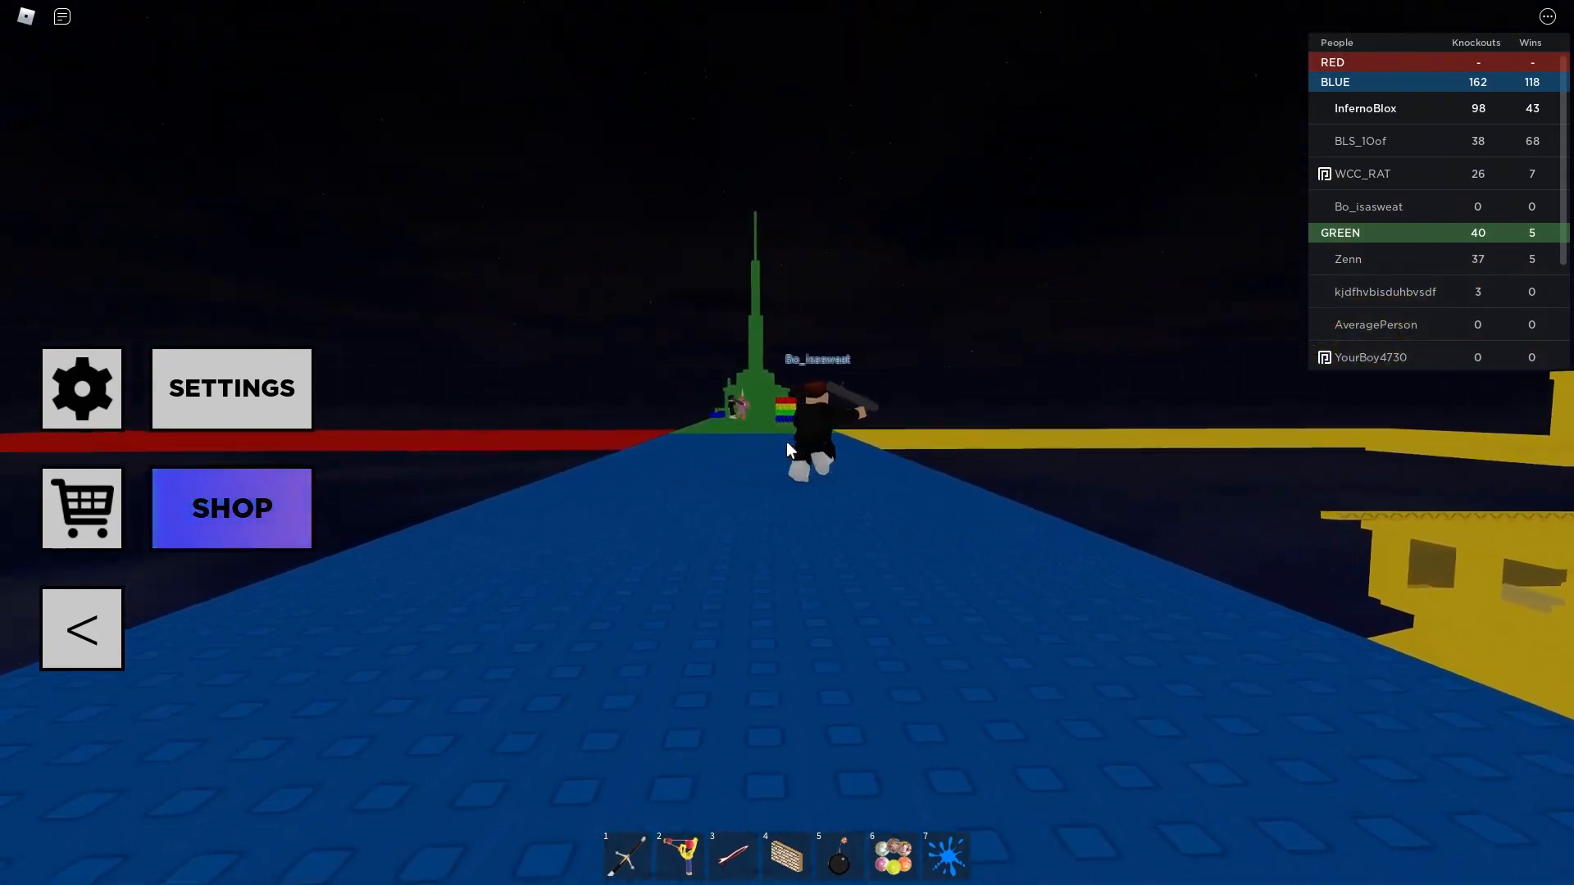
key("1")
key("3")
scroll(786, 443, "up", 3)
key("w")
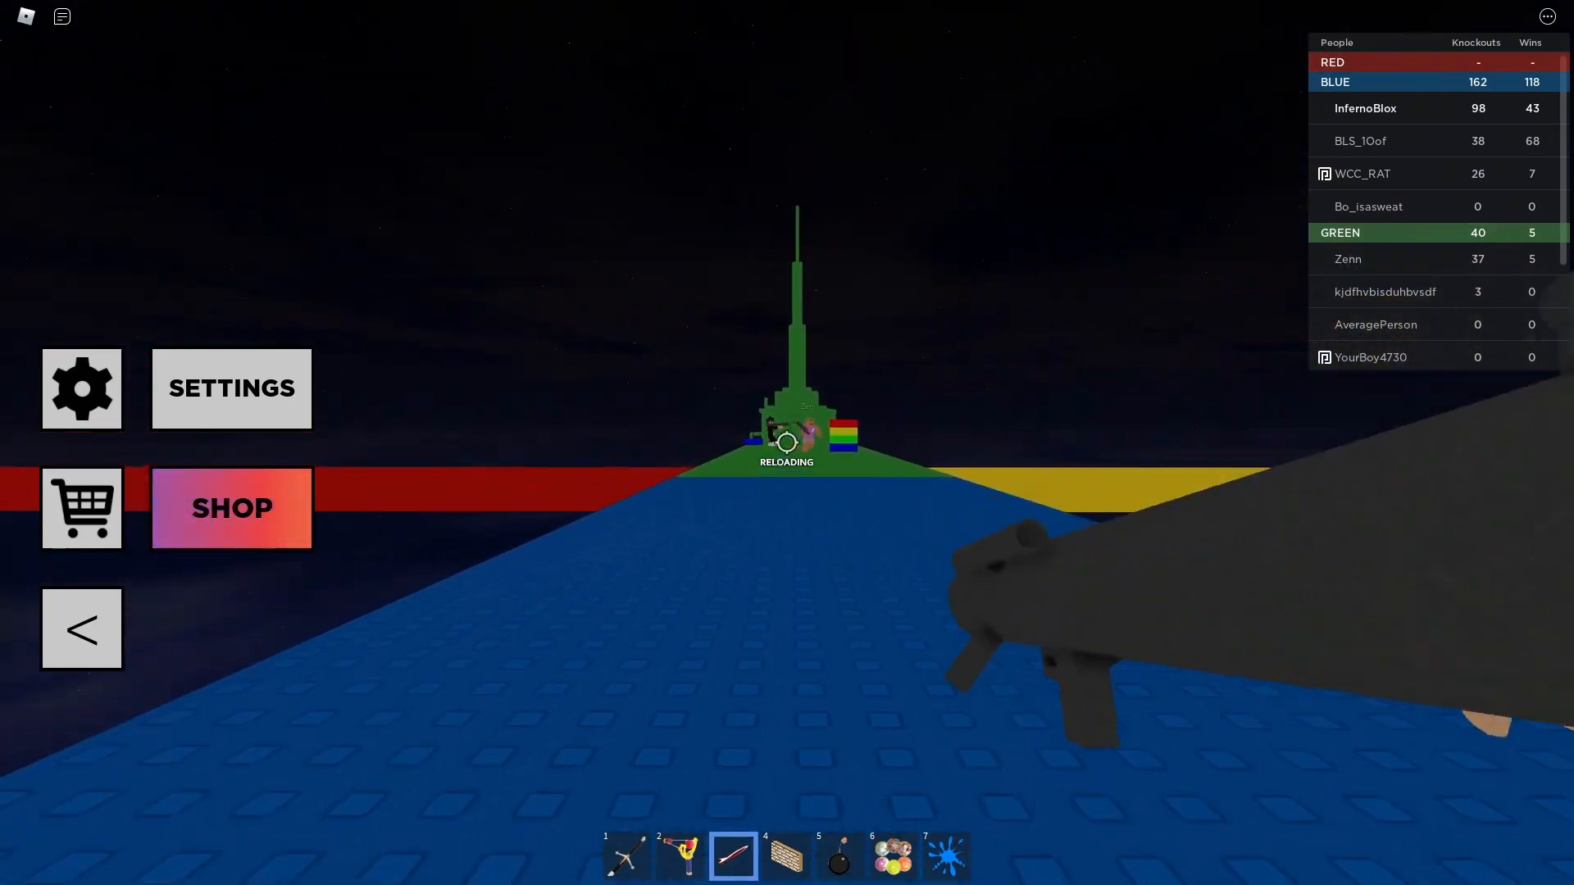
key("w")
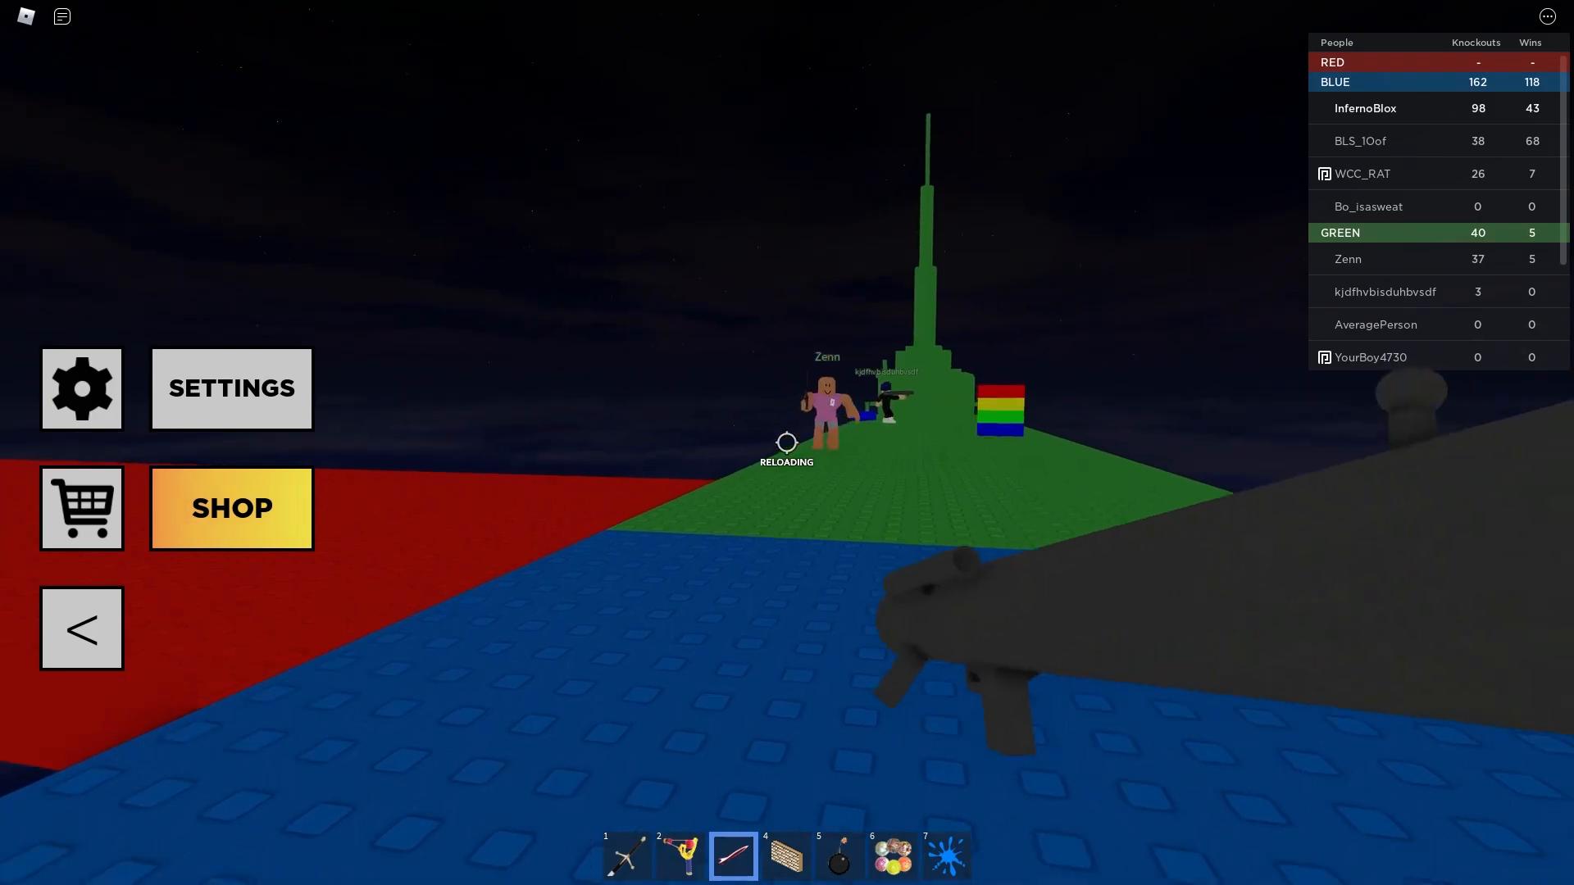
left_click(786, 442)
key("w")
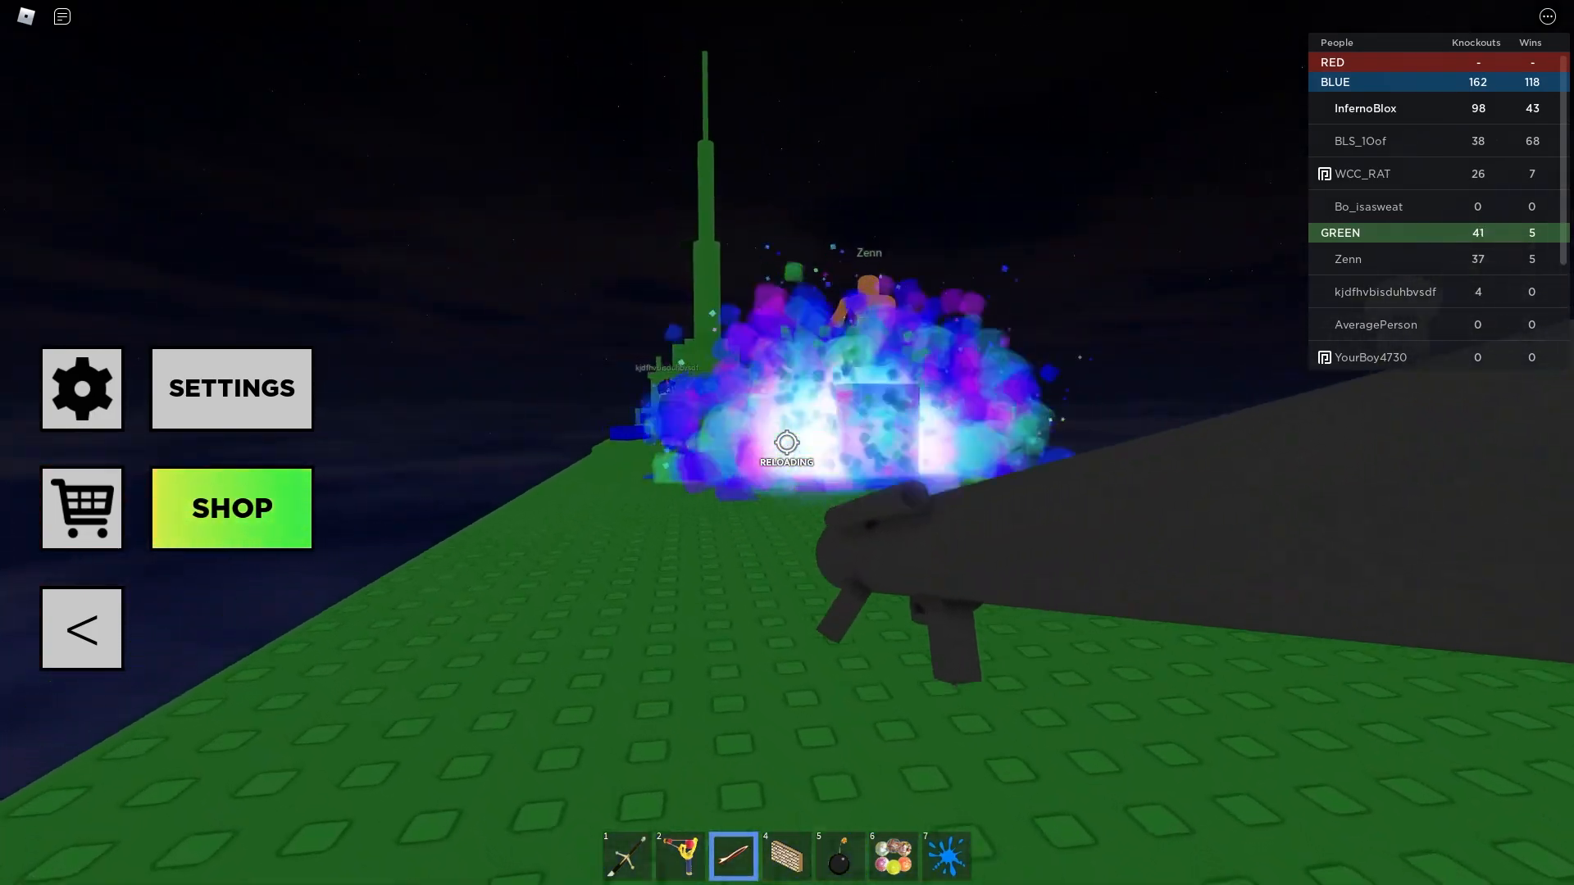
key("1")
left_click(786, 443)
key("w")
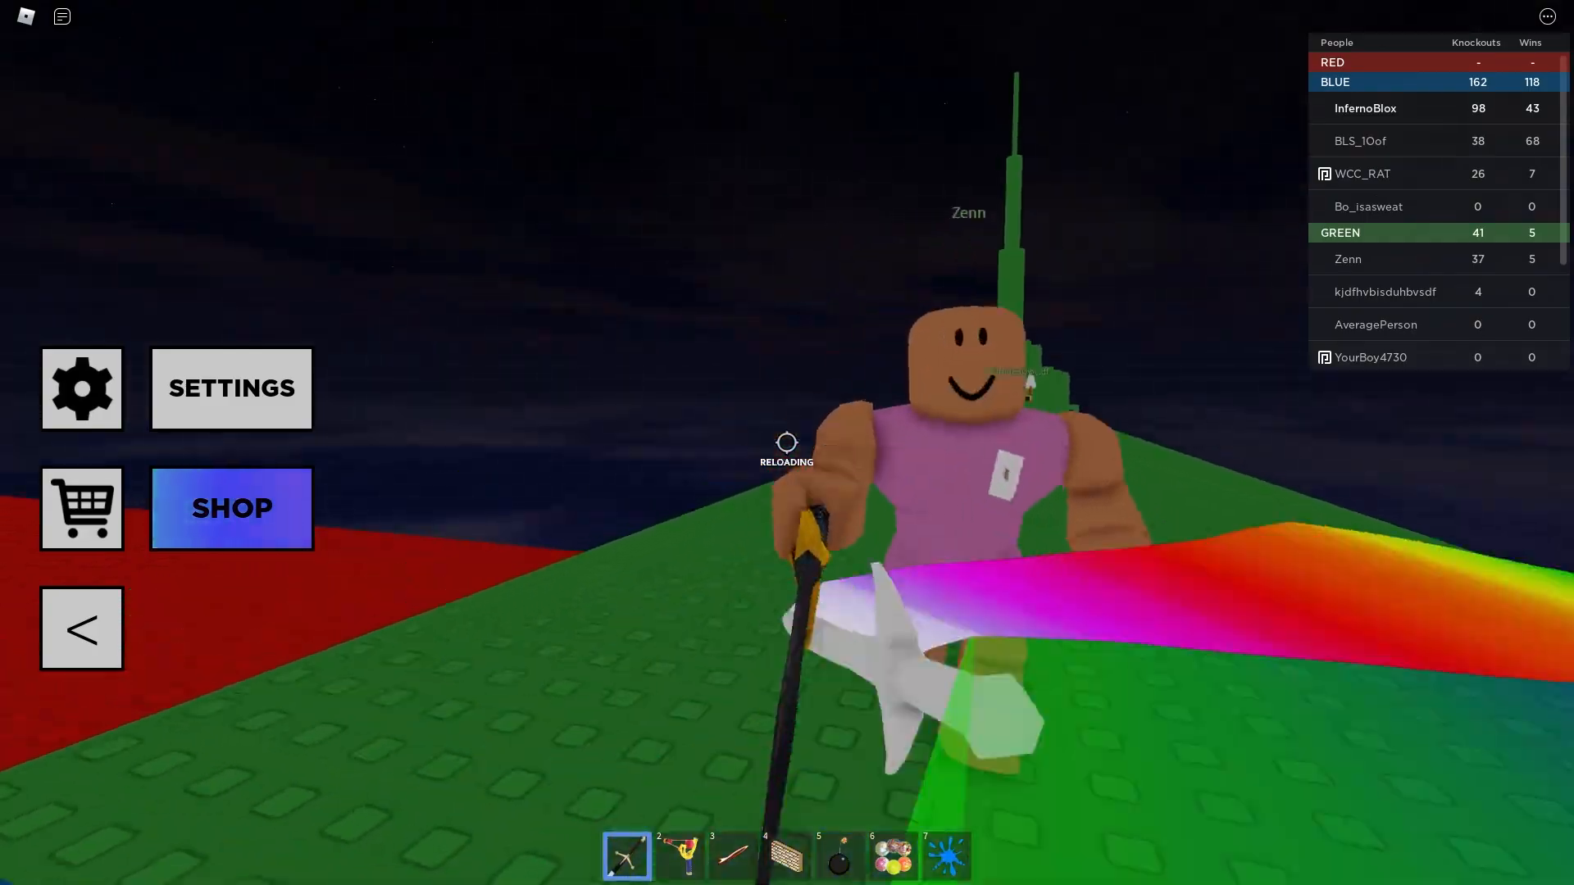
left_click(787, 442)
scroll(787, 443, "down", 5)
key("s")
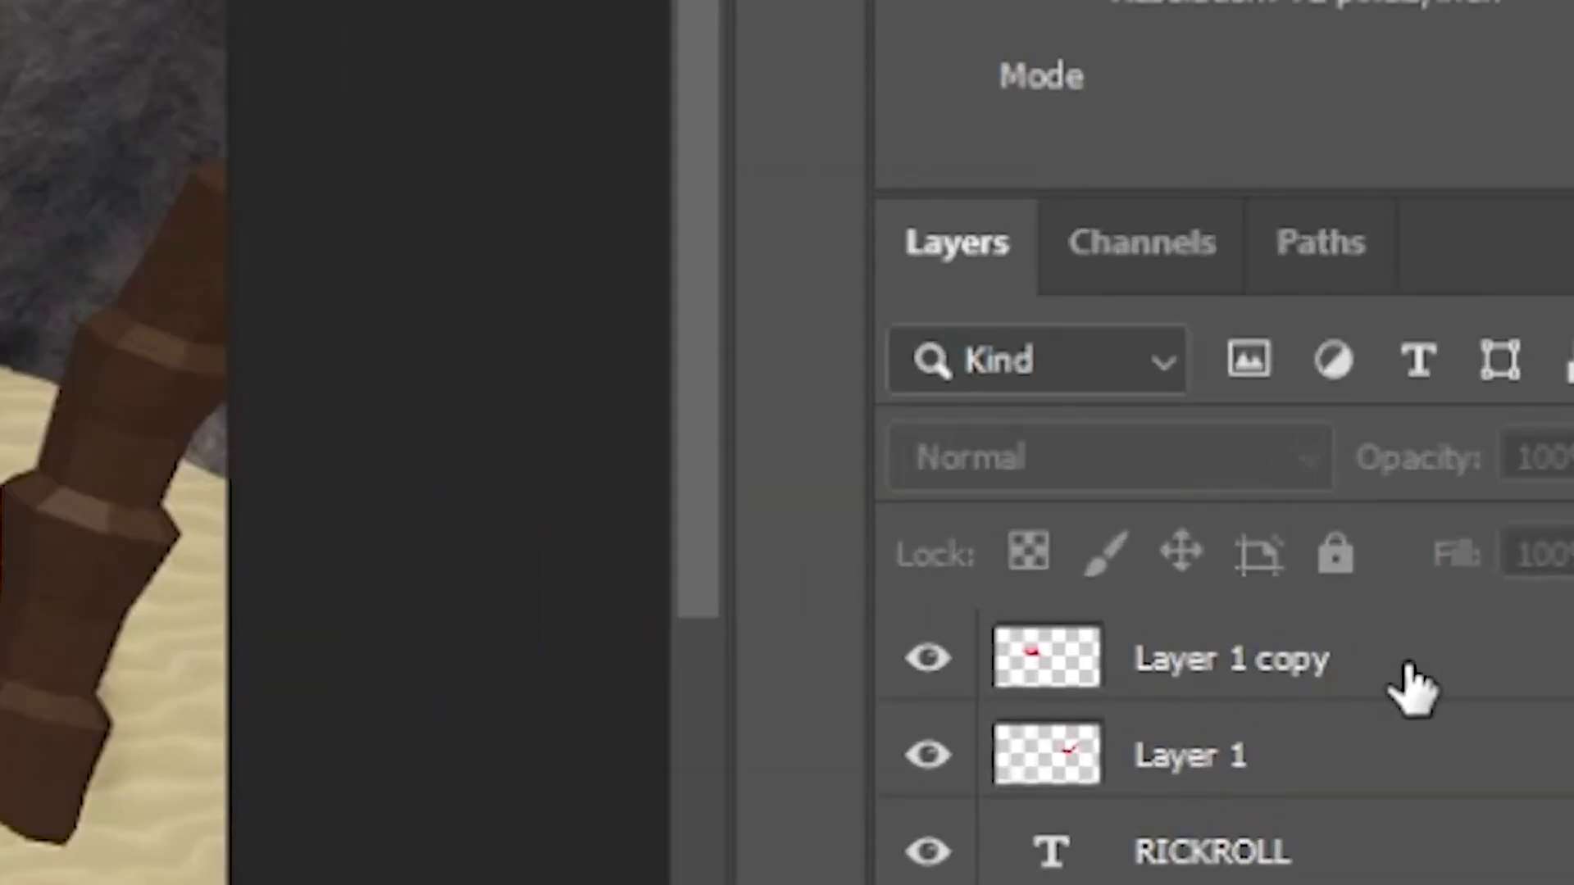
Add a black (000000) outside stroke of 4 px to the arrow on Layer 1 copy.
left_click(1520, 635)
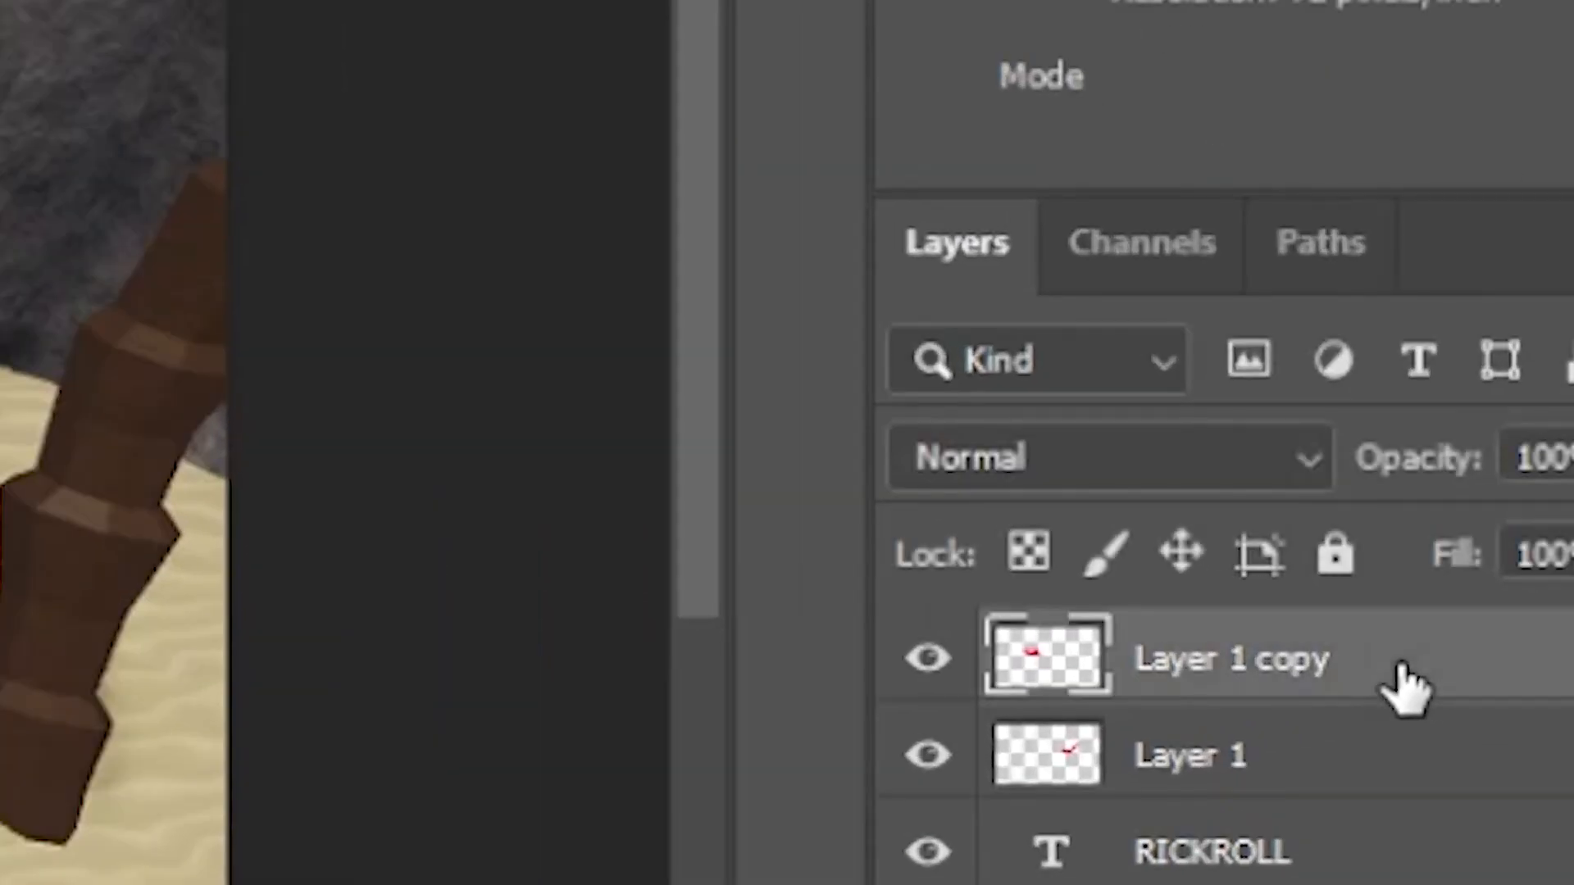
double_click(1404, 686)
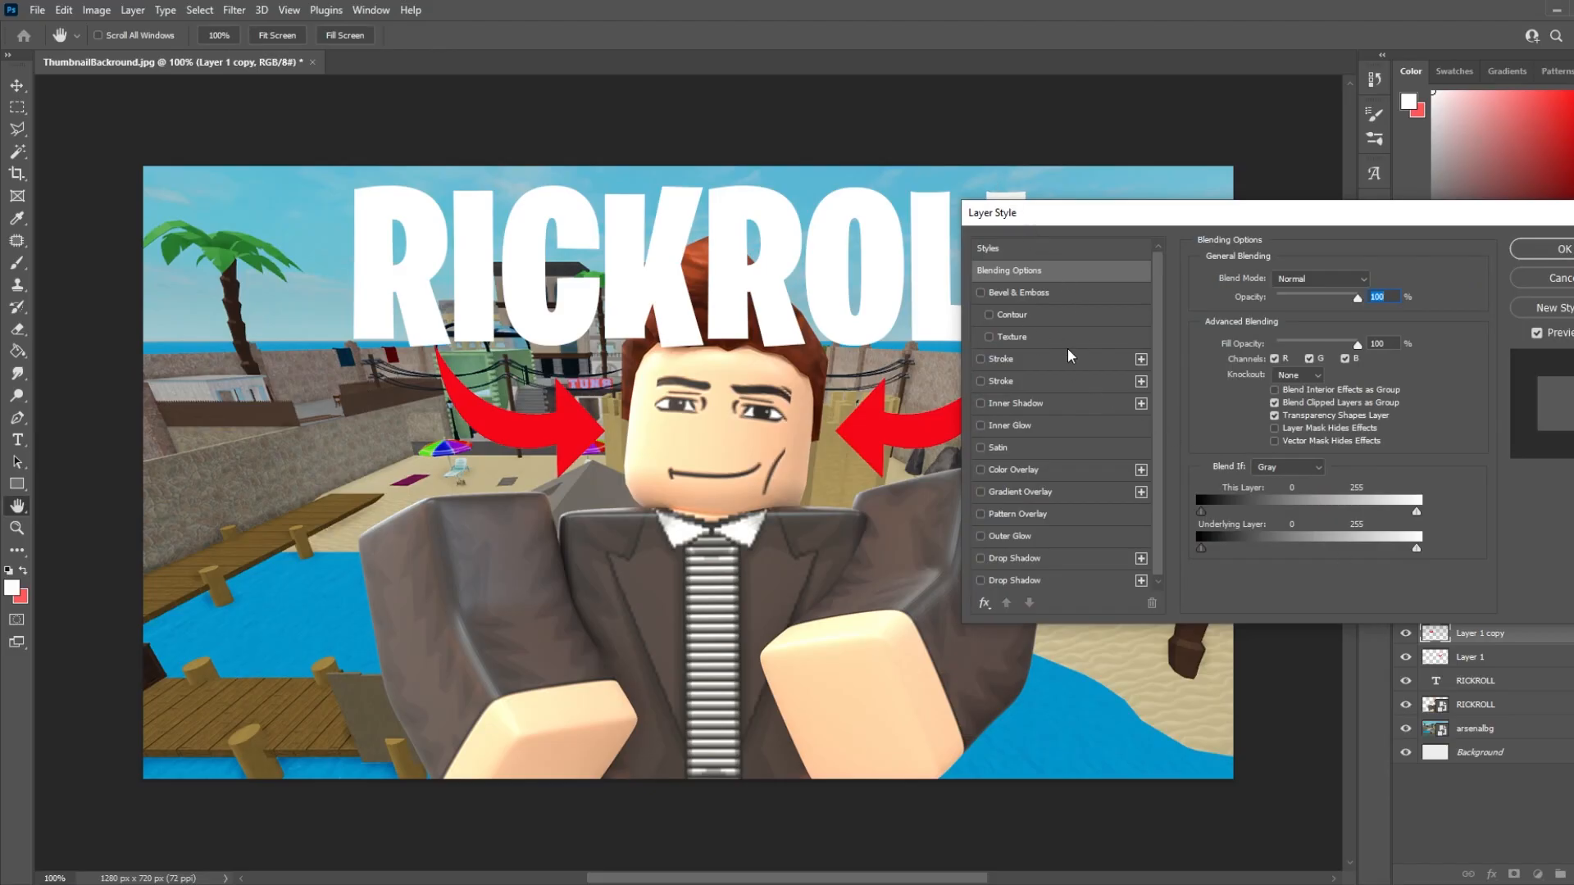
left_click(1020, 361)
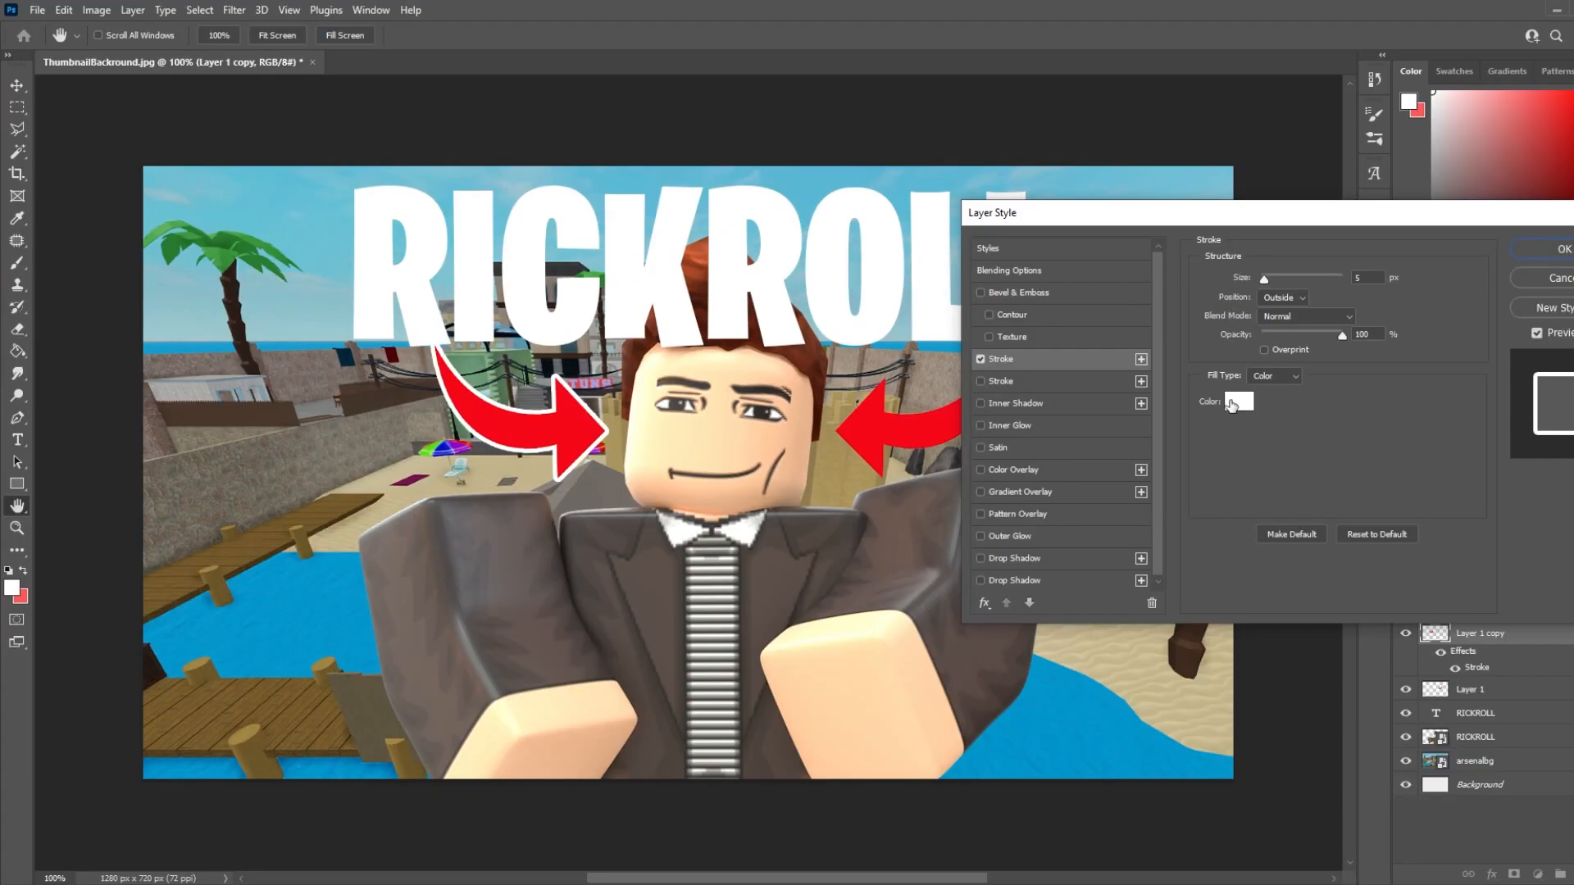
left_click(1234, 402)
type("000000")
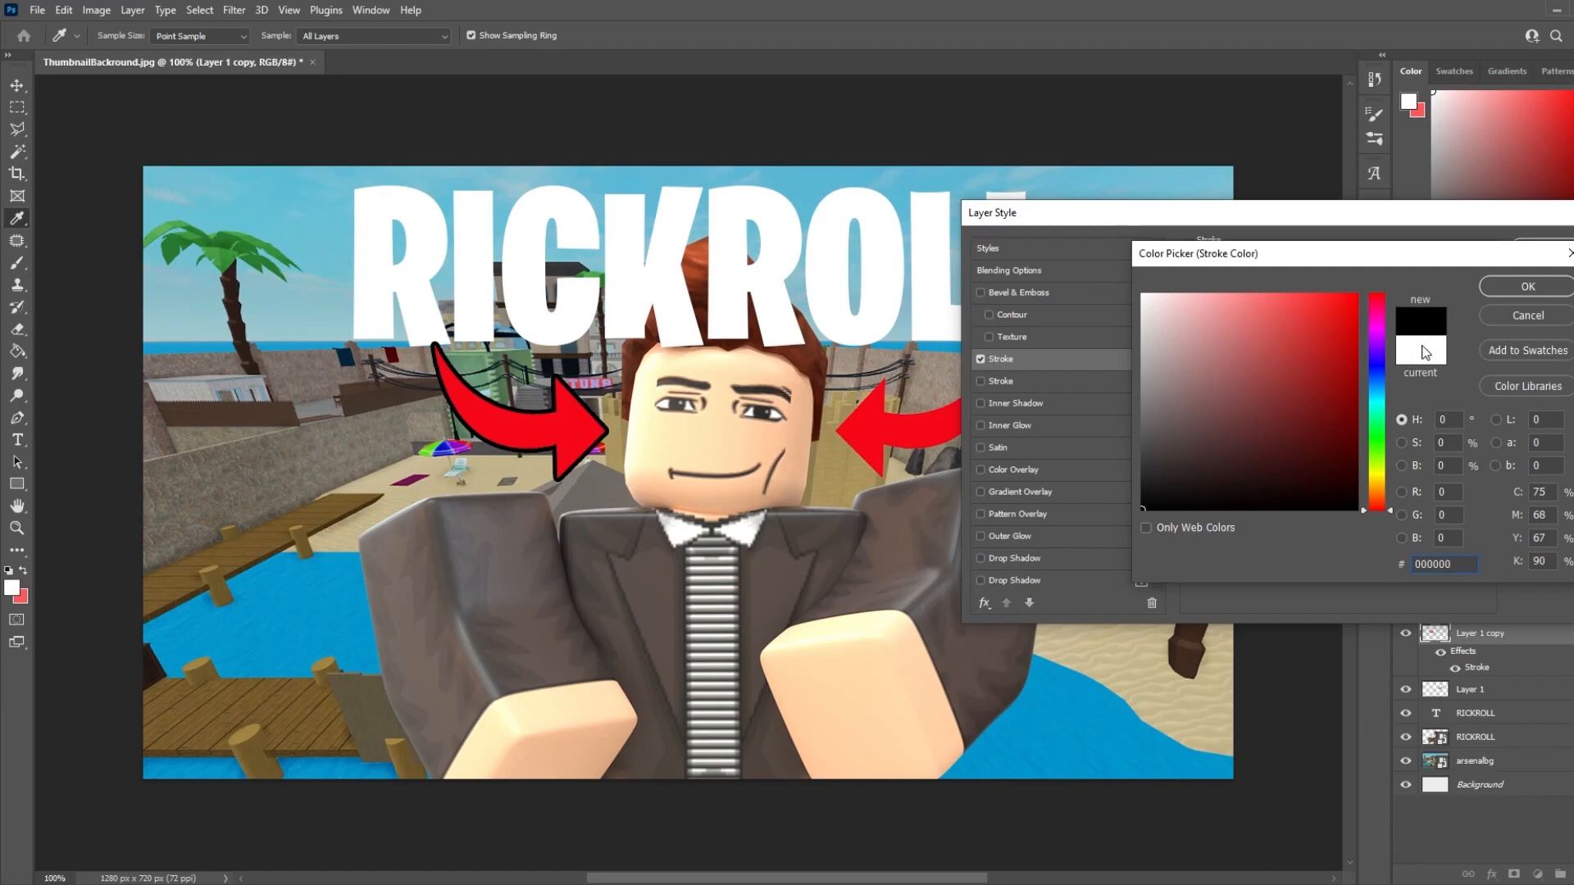
left_click(1511, 286)
left_click_drag(1274, 282, 1268, 285)
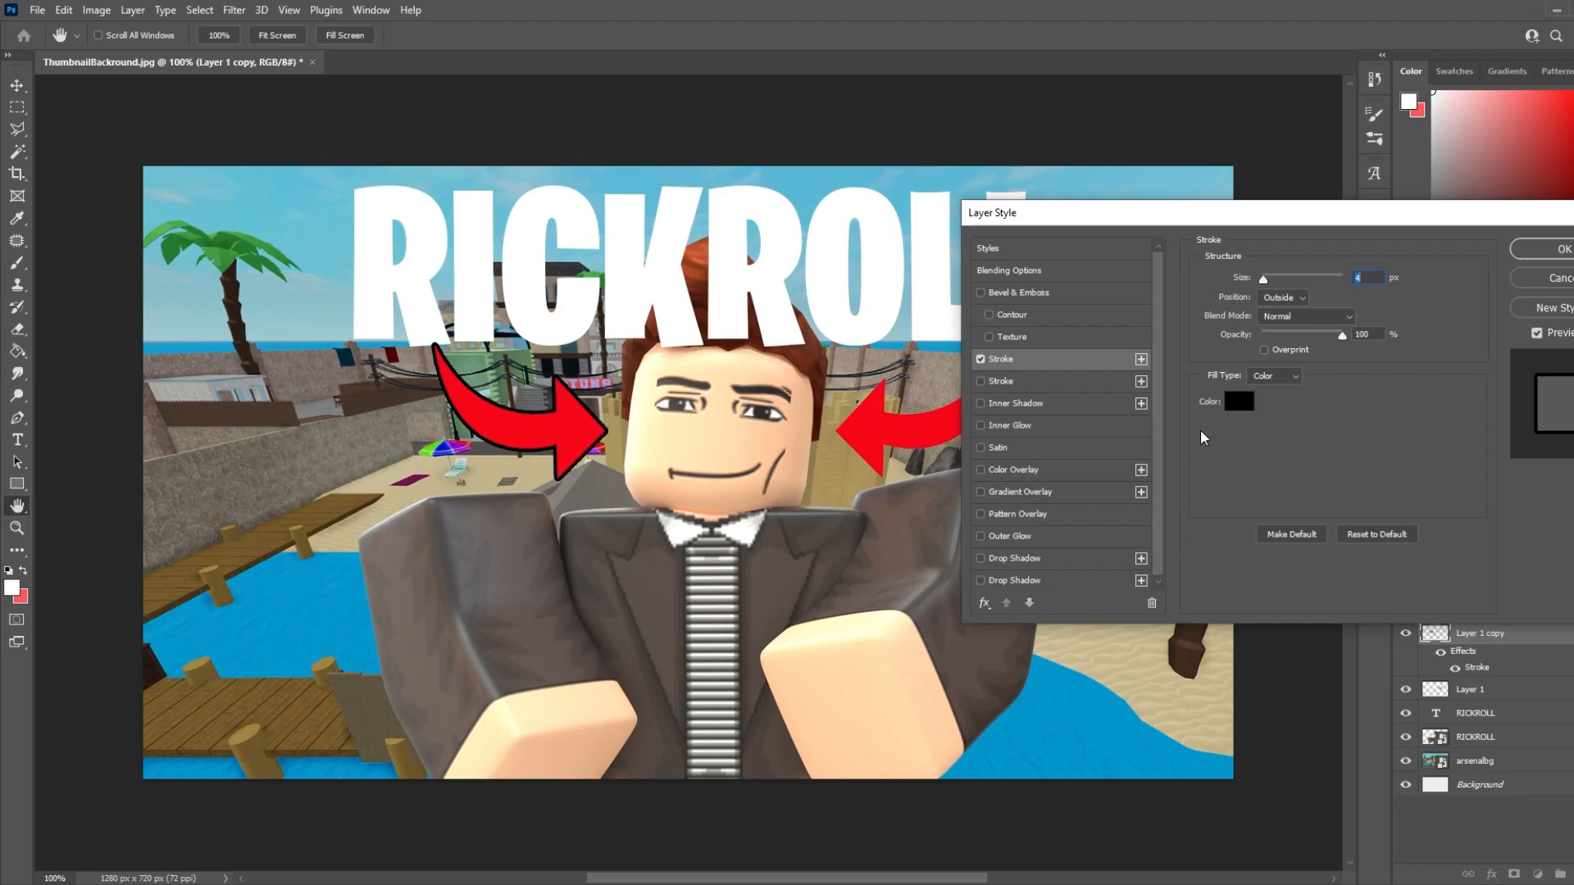
Add a black drop shadow with a size of 40 px to the Layer 1 copy arrow and apply its layer style.
left_click(1003, 580)
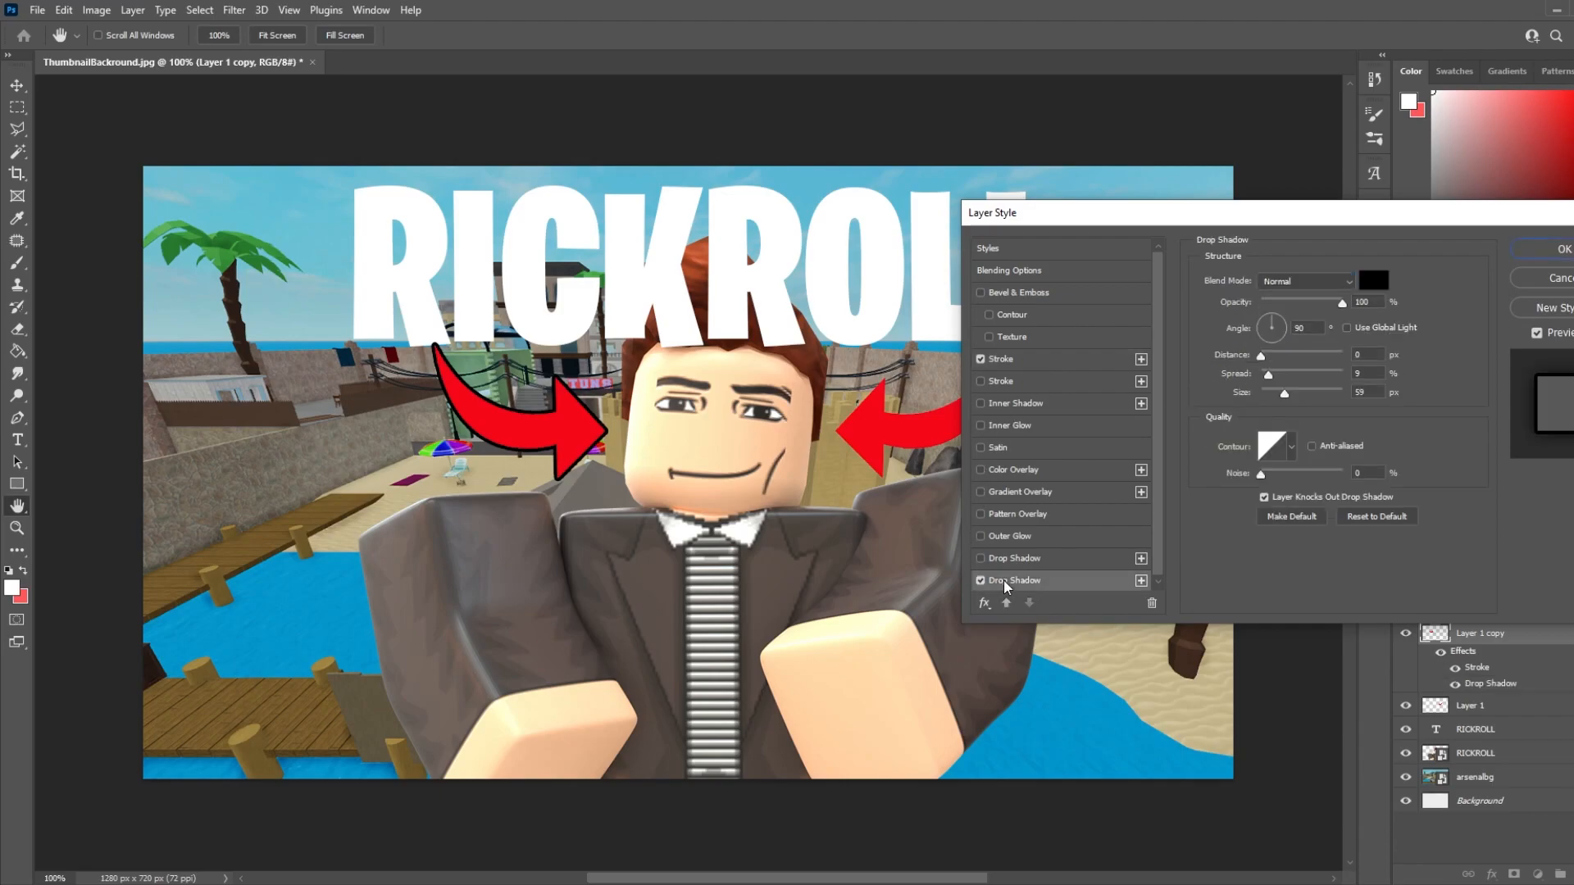
left_click_drag(1285, 393, 1279, 393)
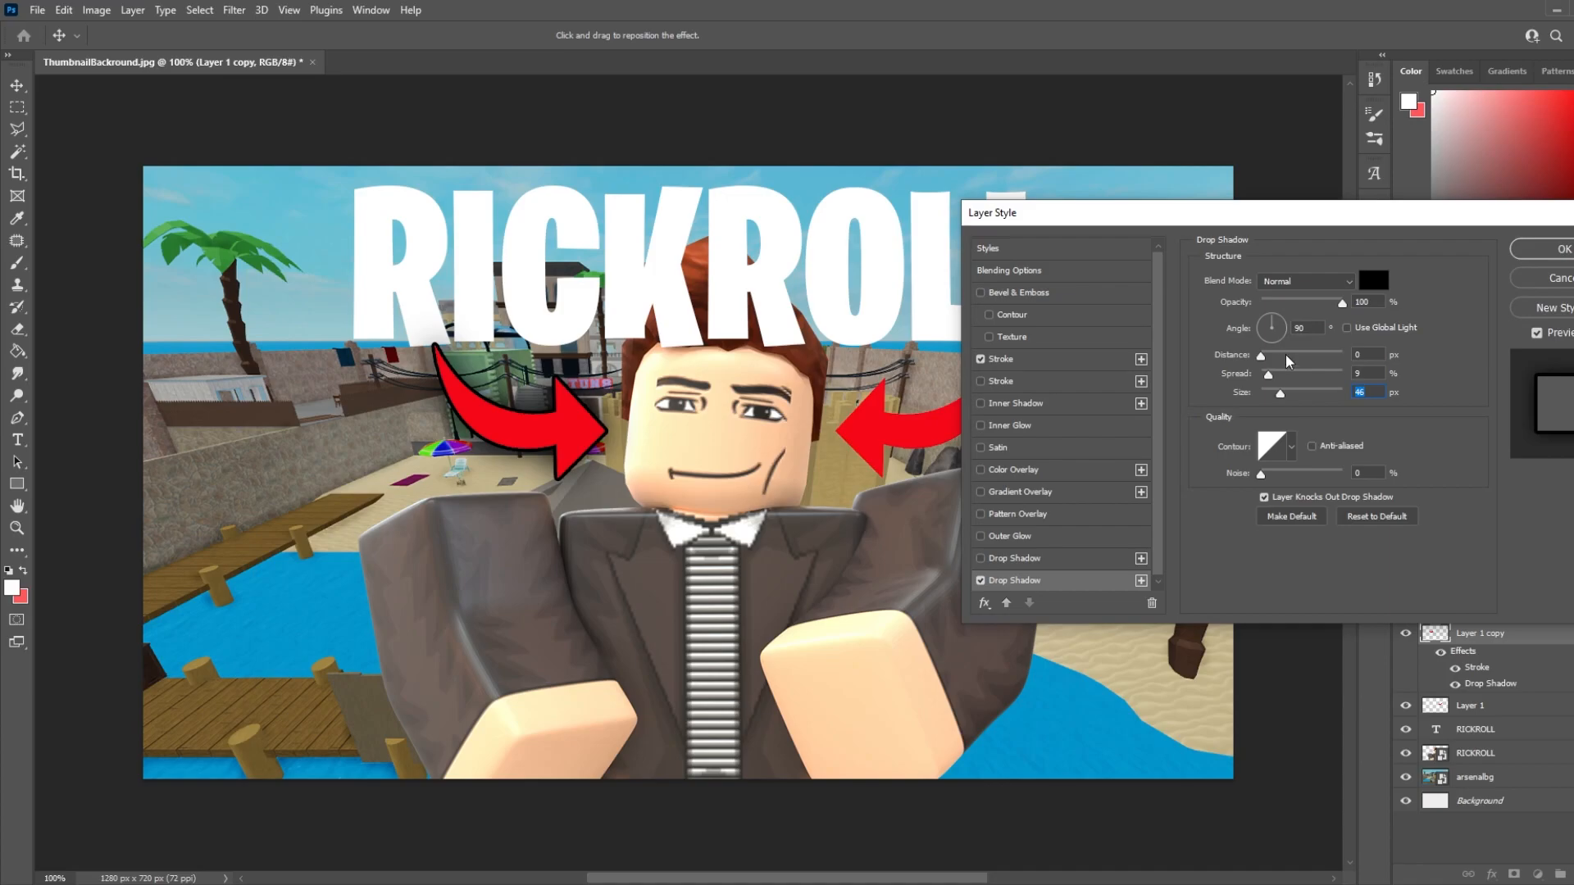
mouse_move(1280, 393)
left_mouse_down()
mouse_move(1382, 400)
mouse_move(1218, 417)
mouse_move(1297, 415)
mouse_move(1281, 418)
left_mouse_up()
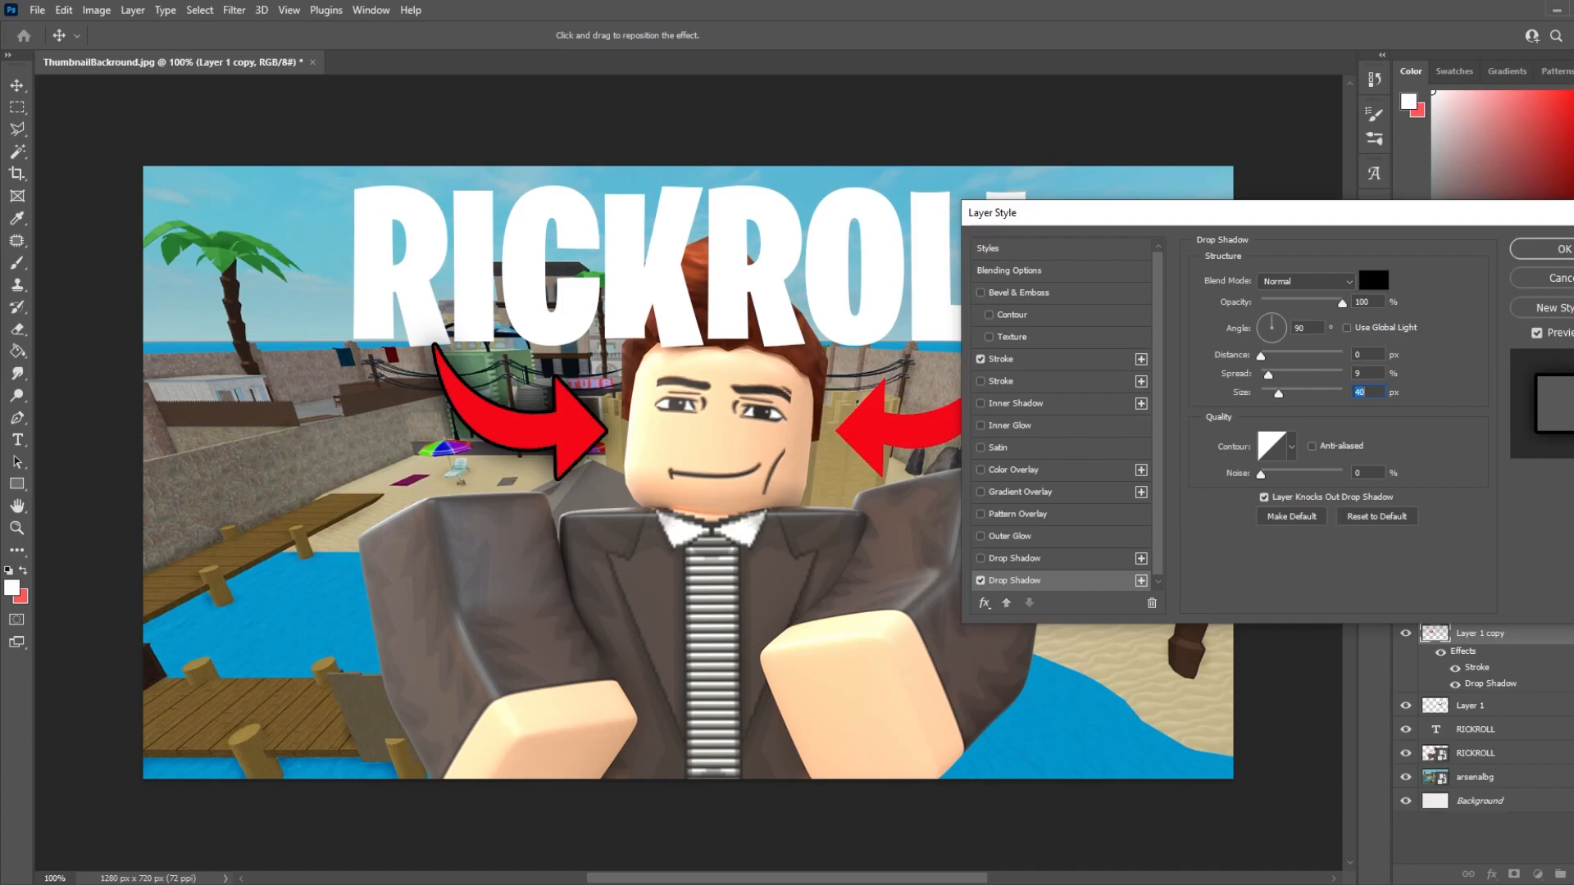
key("Return")
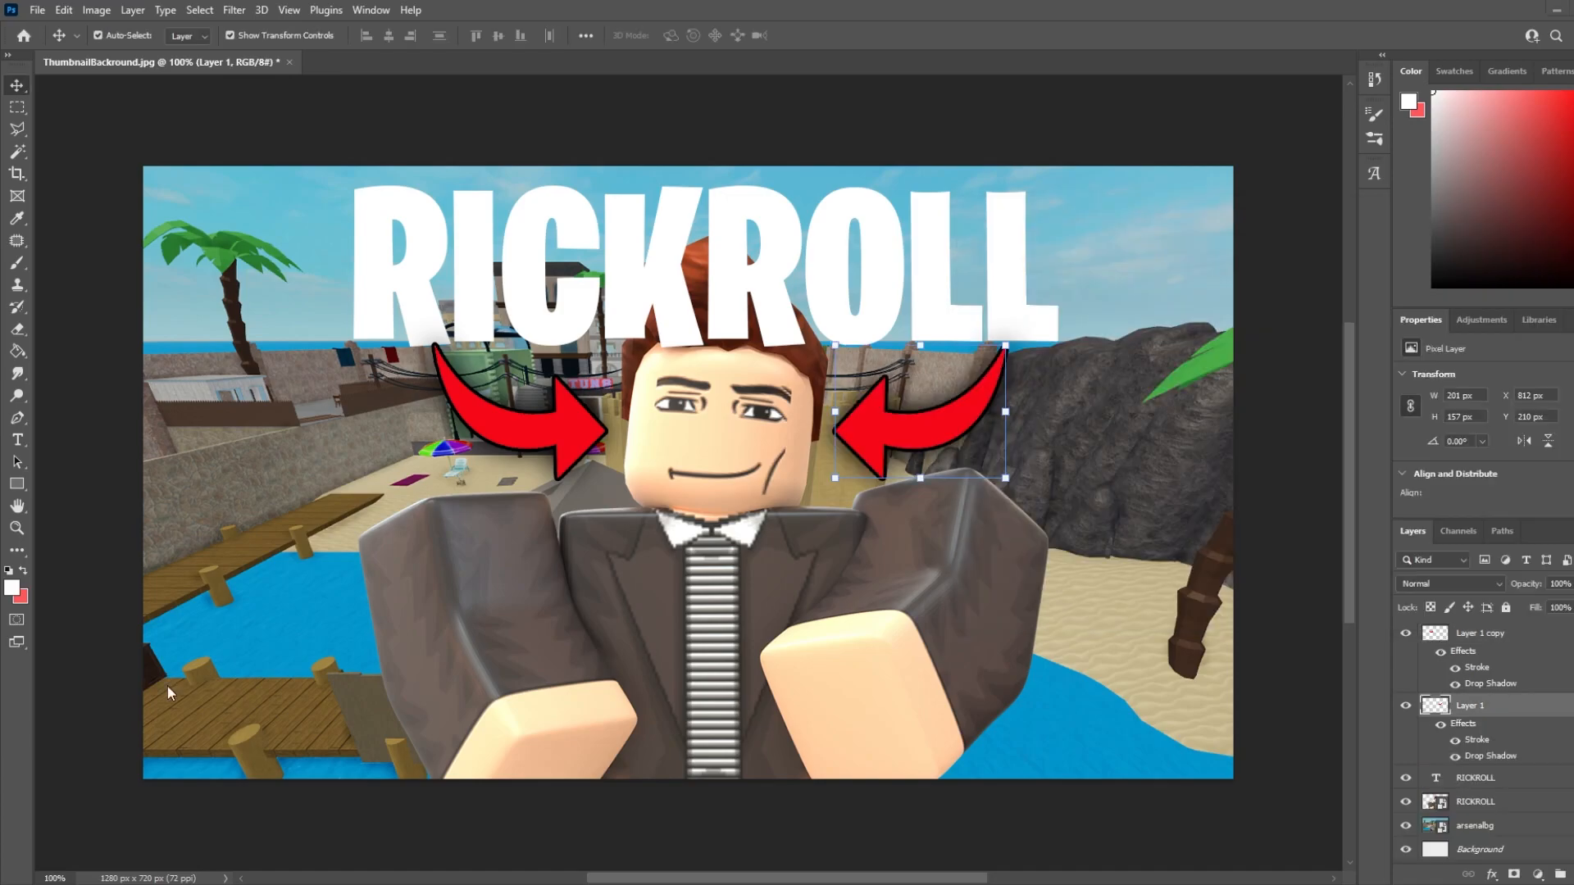
Enable both stroke effects in the layer style of the RICKROLL character image.
double_click(1536, 803)
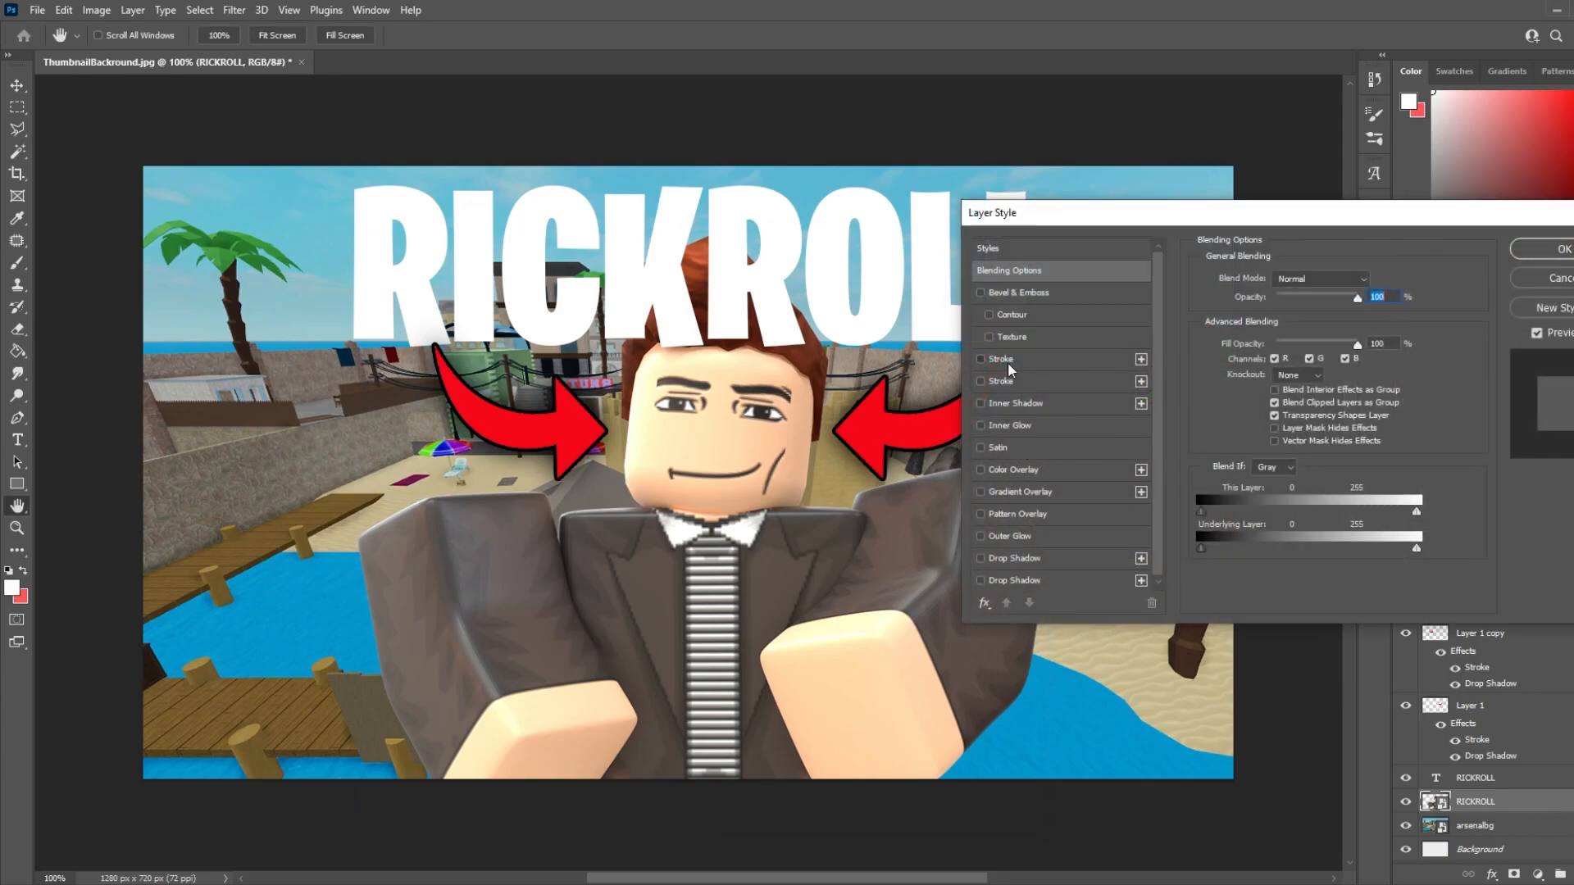
left_click(1000, 359)
left_click(1004, 382)
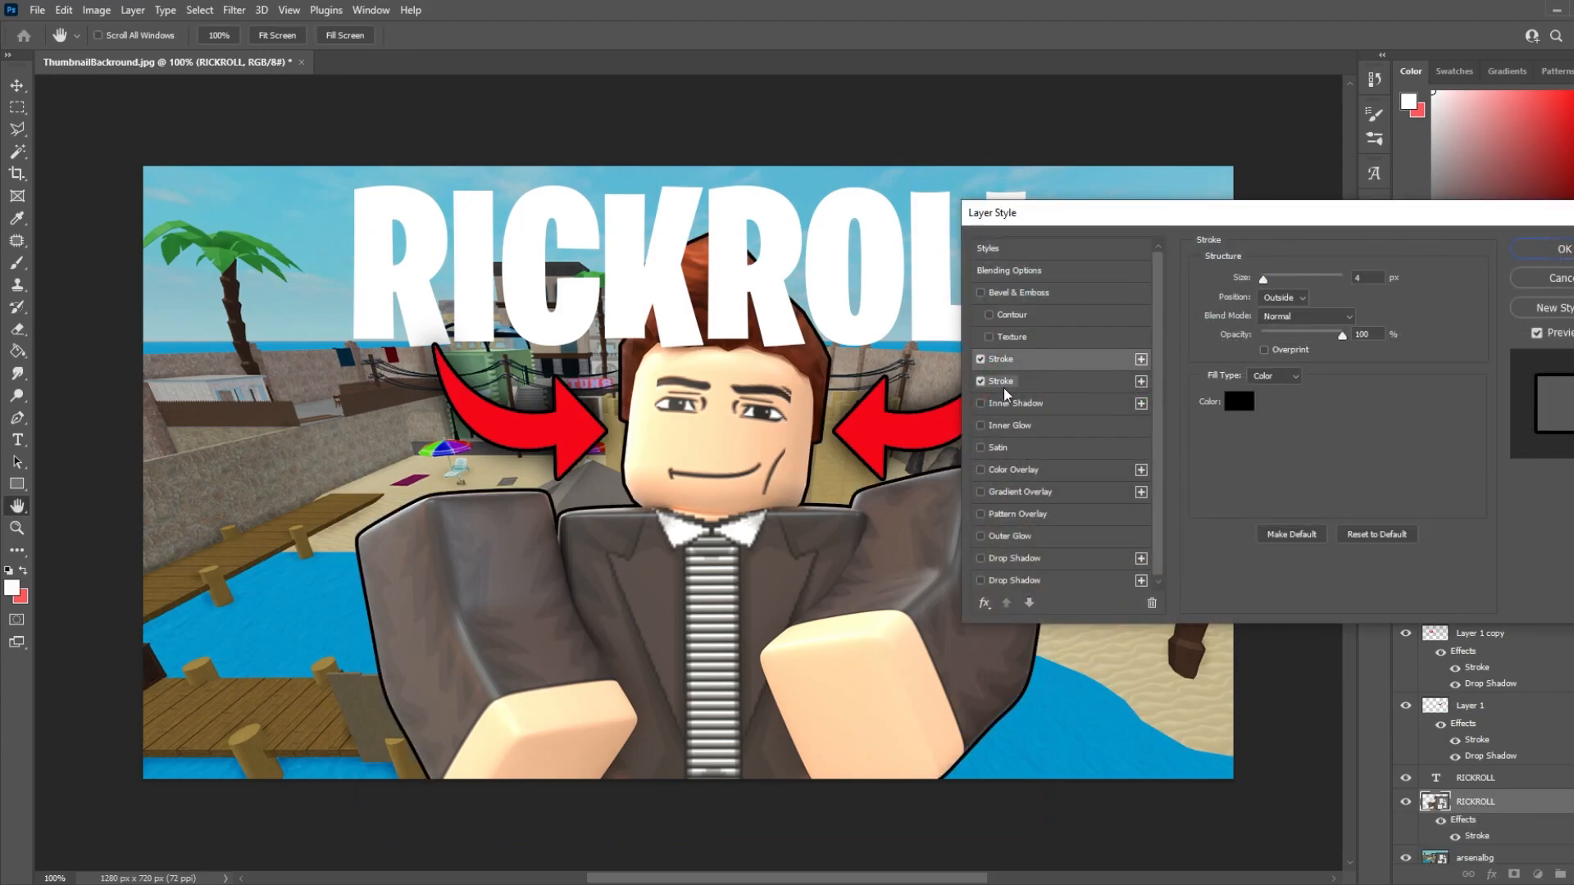
left_click(1005, 383)
Set the character's upper stroke colour to white (ffffff), then disable that stroke and keep only the lower one.
left_click(1023, 361)
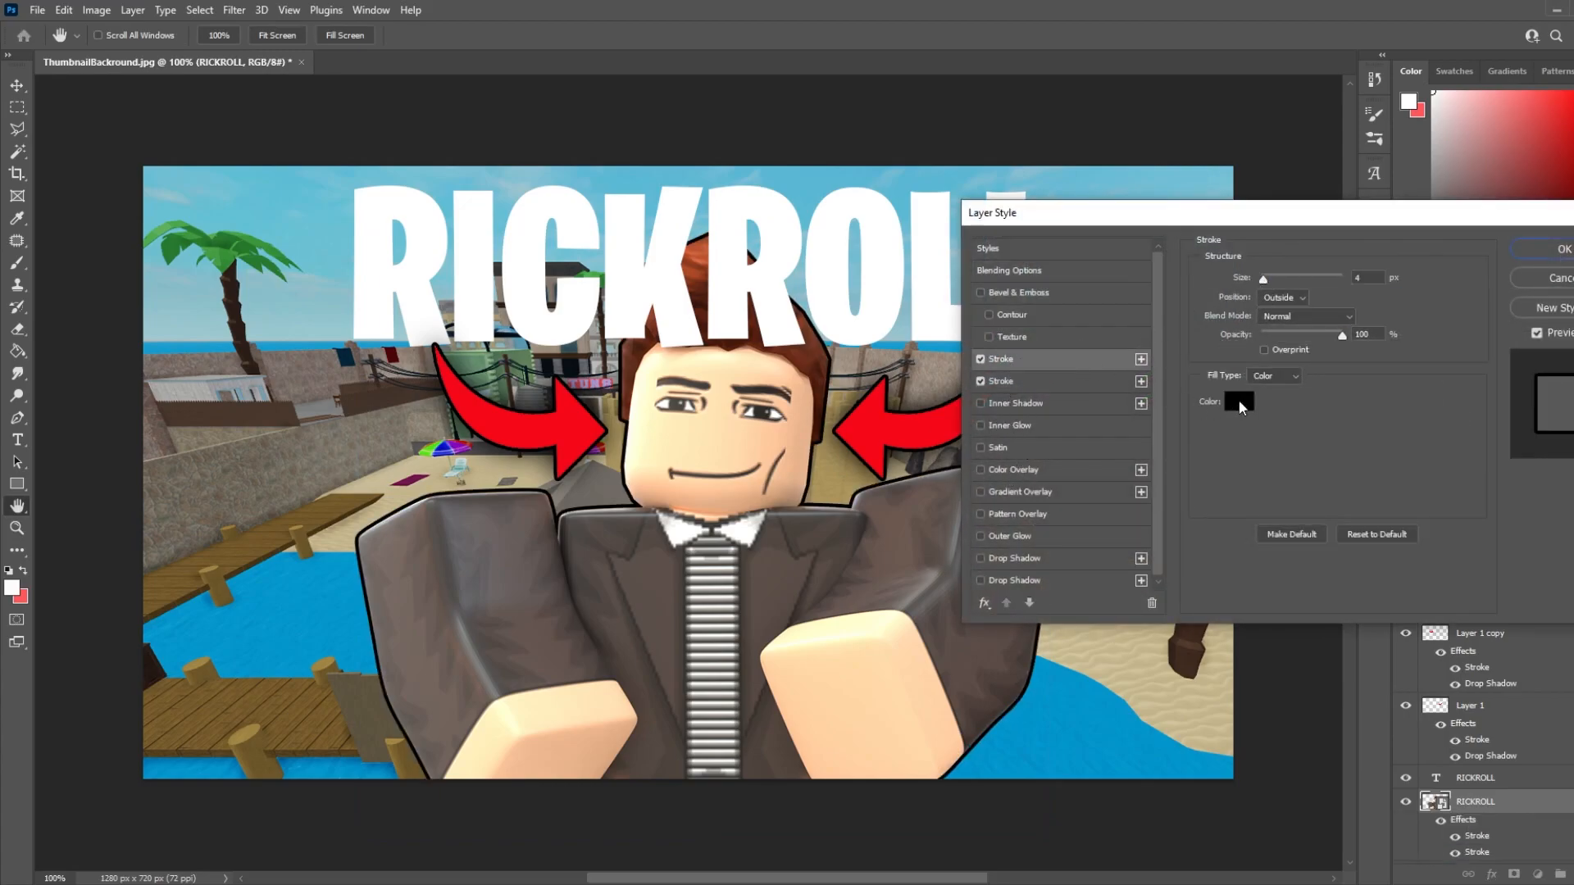
left_click(1239, 403)
type("ffffff")
left_click(1524, 286)
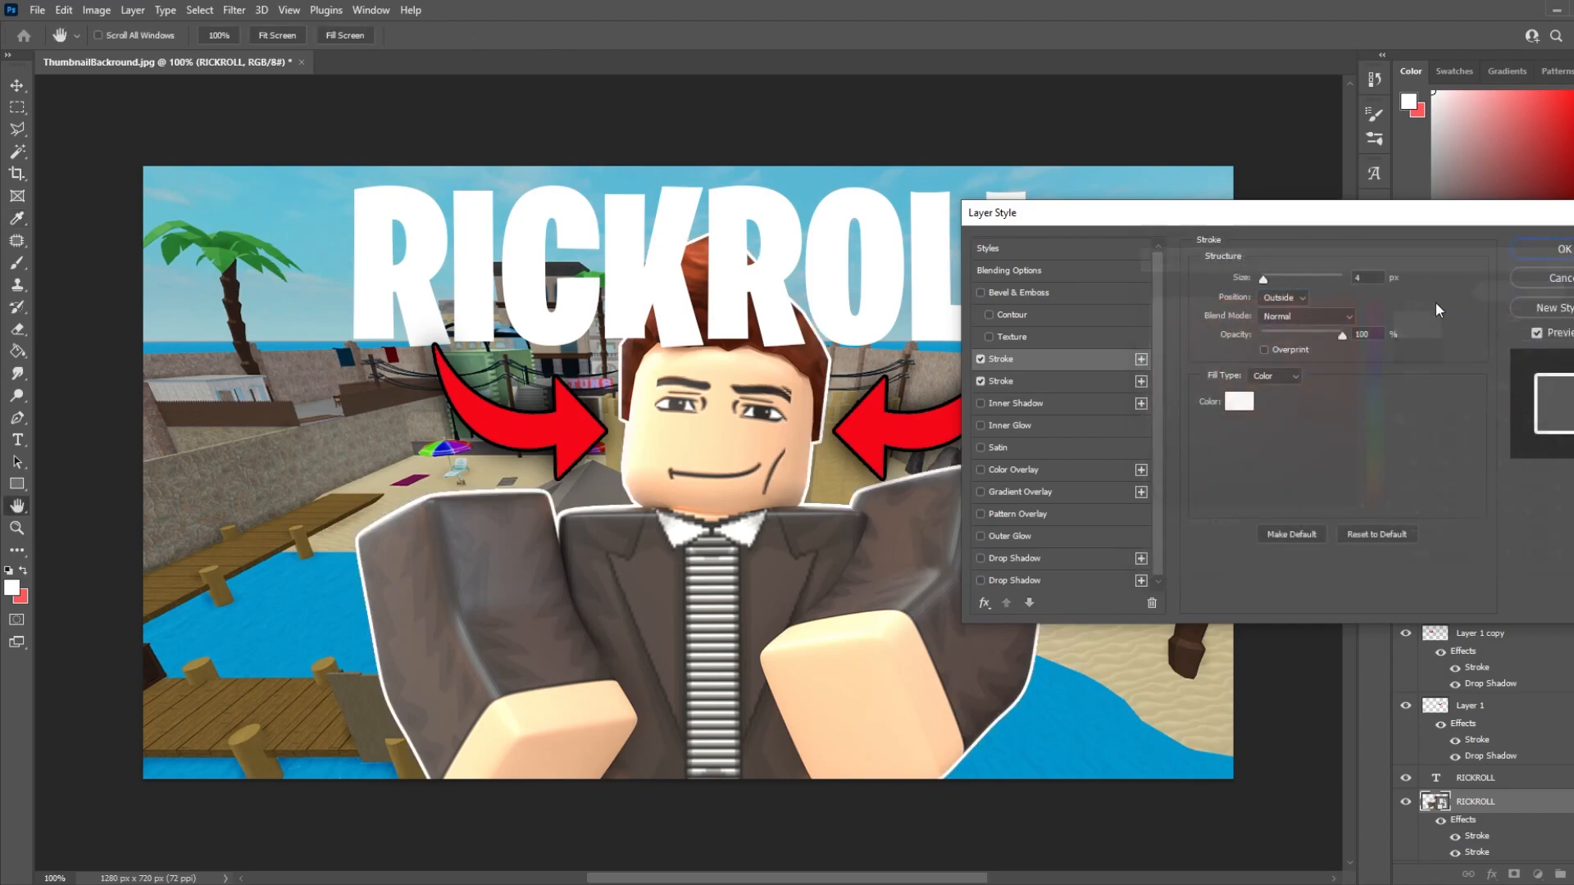
left_click(984, 360)
Add a black drop shadow with a size of about 13 px to the character image and apply its layer style.
left_click(981, 581)
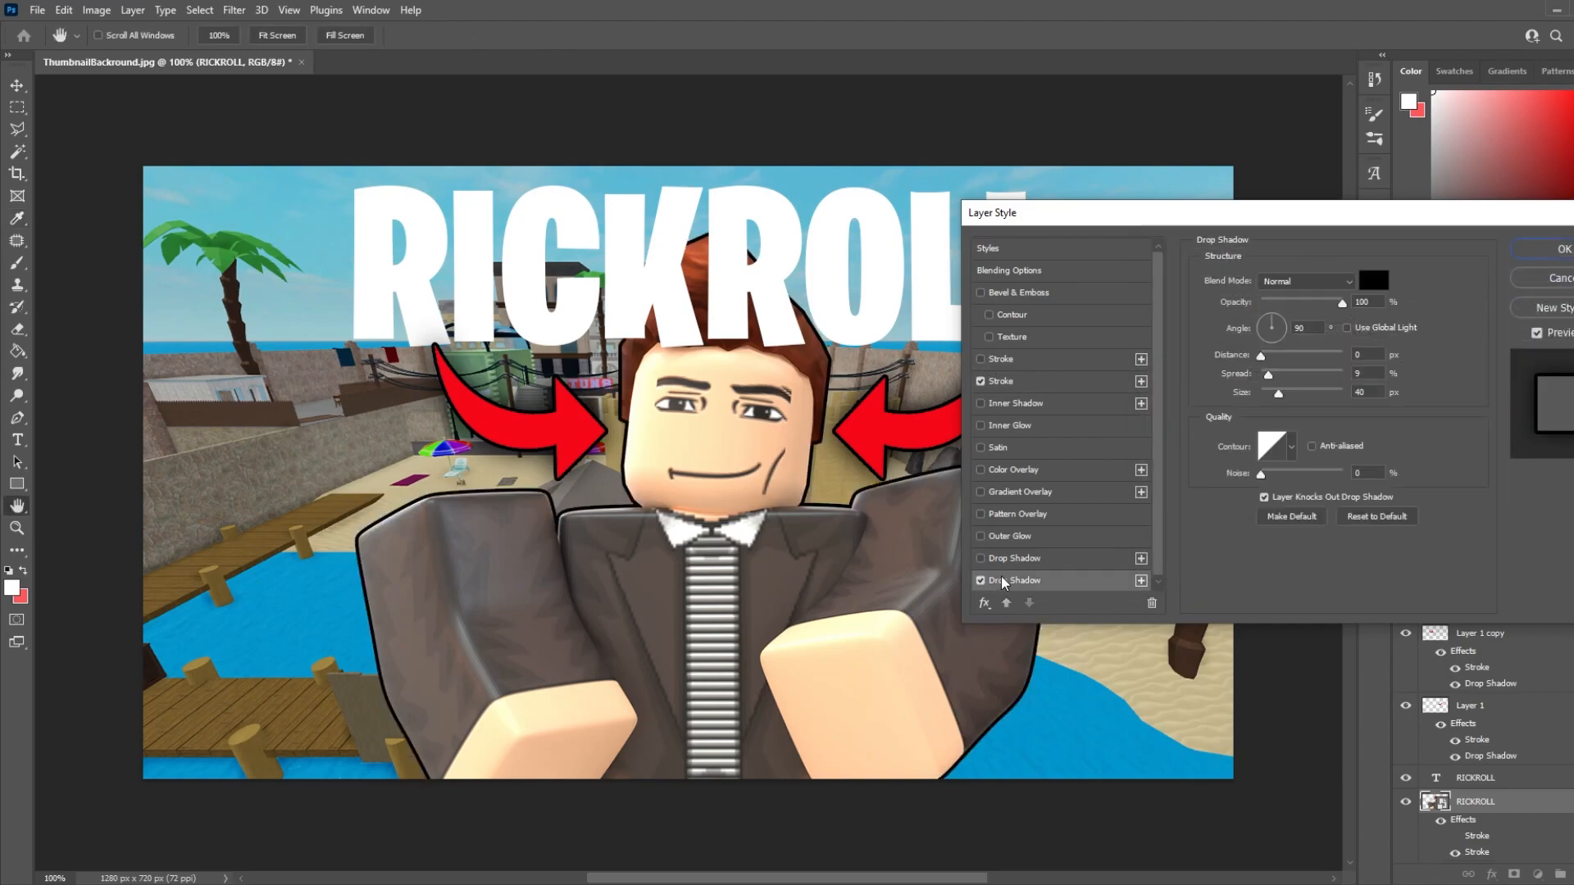
left_click_drag(1277, 394, 1269, 393)
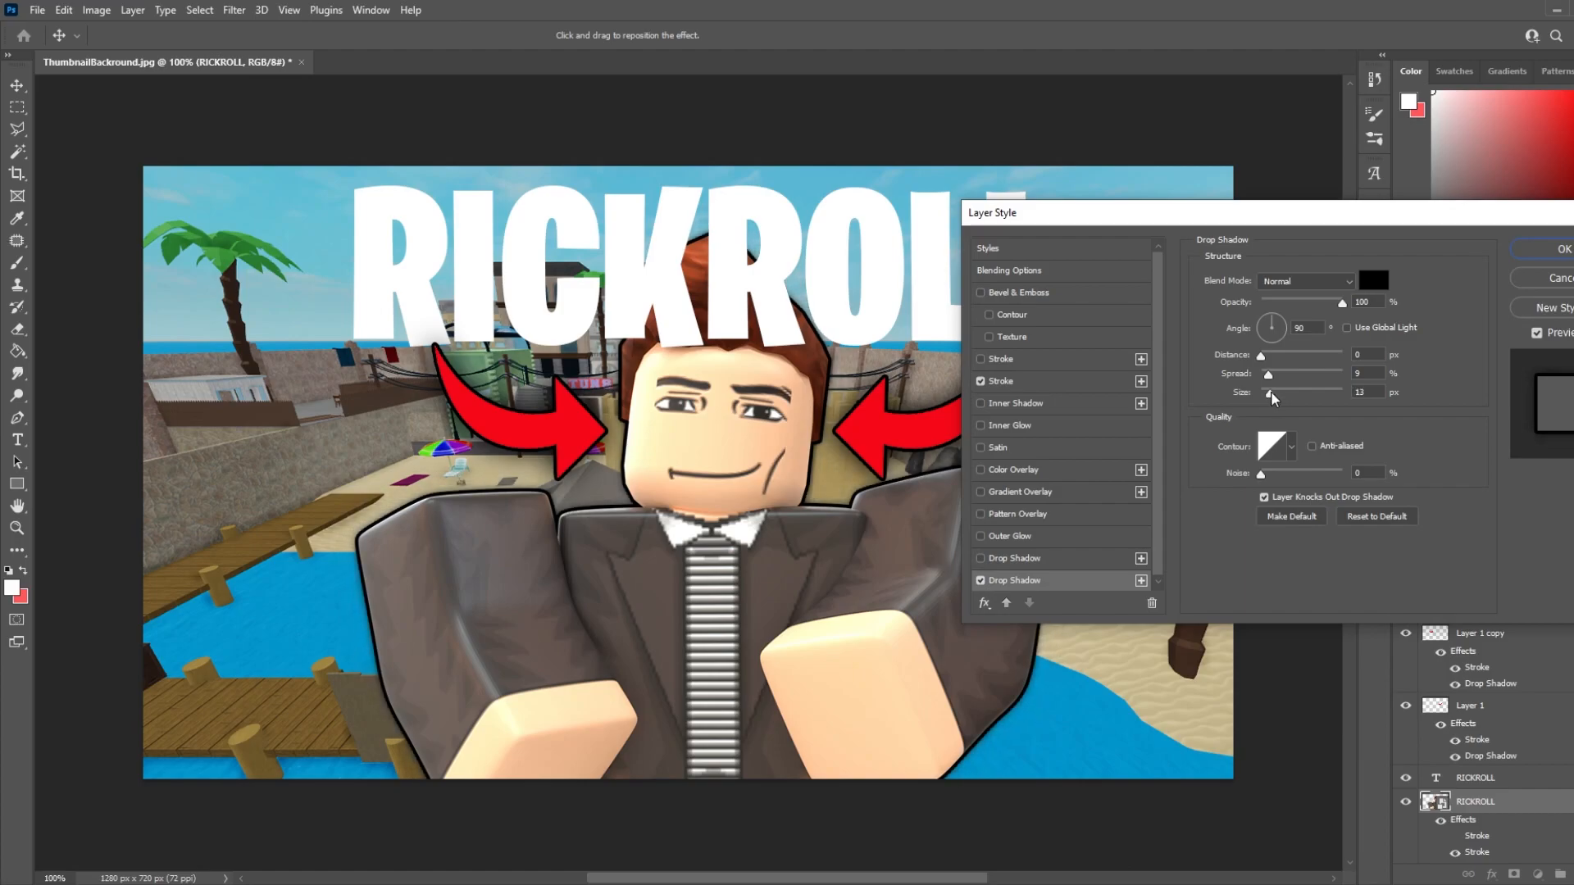
left_click(1539, 261)
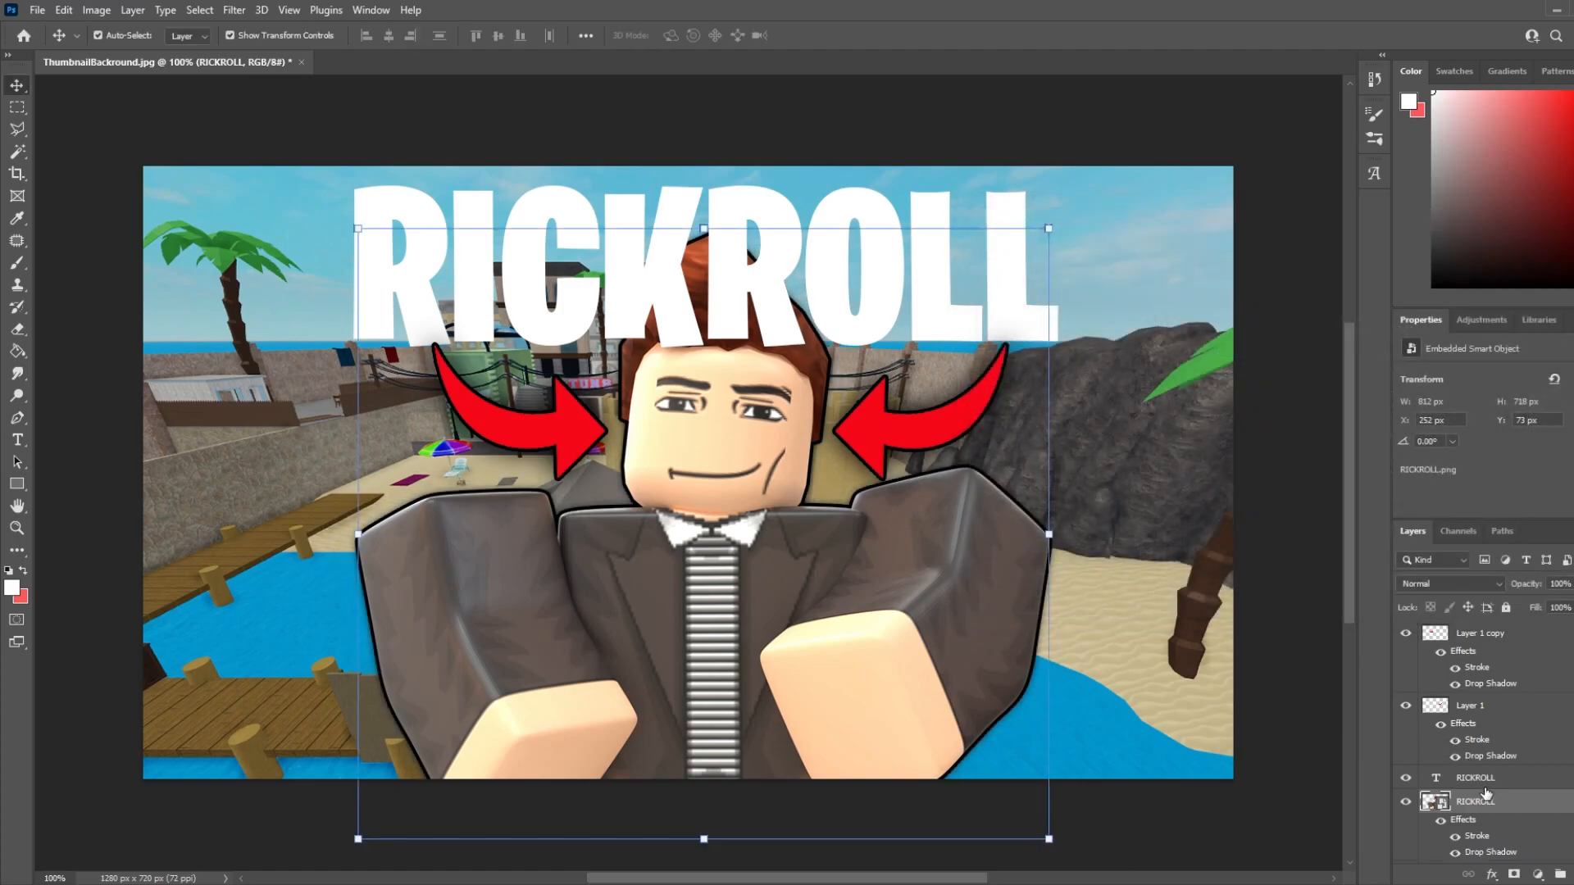
Add only the lower black stroke to the RICKROLL text layer and set its size to 6 px.
double_click(1511, 777)
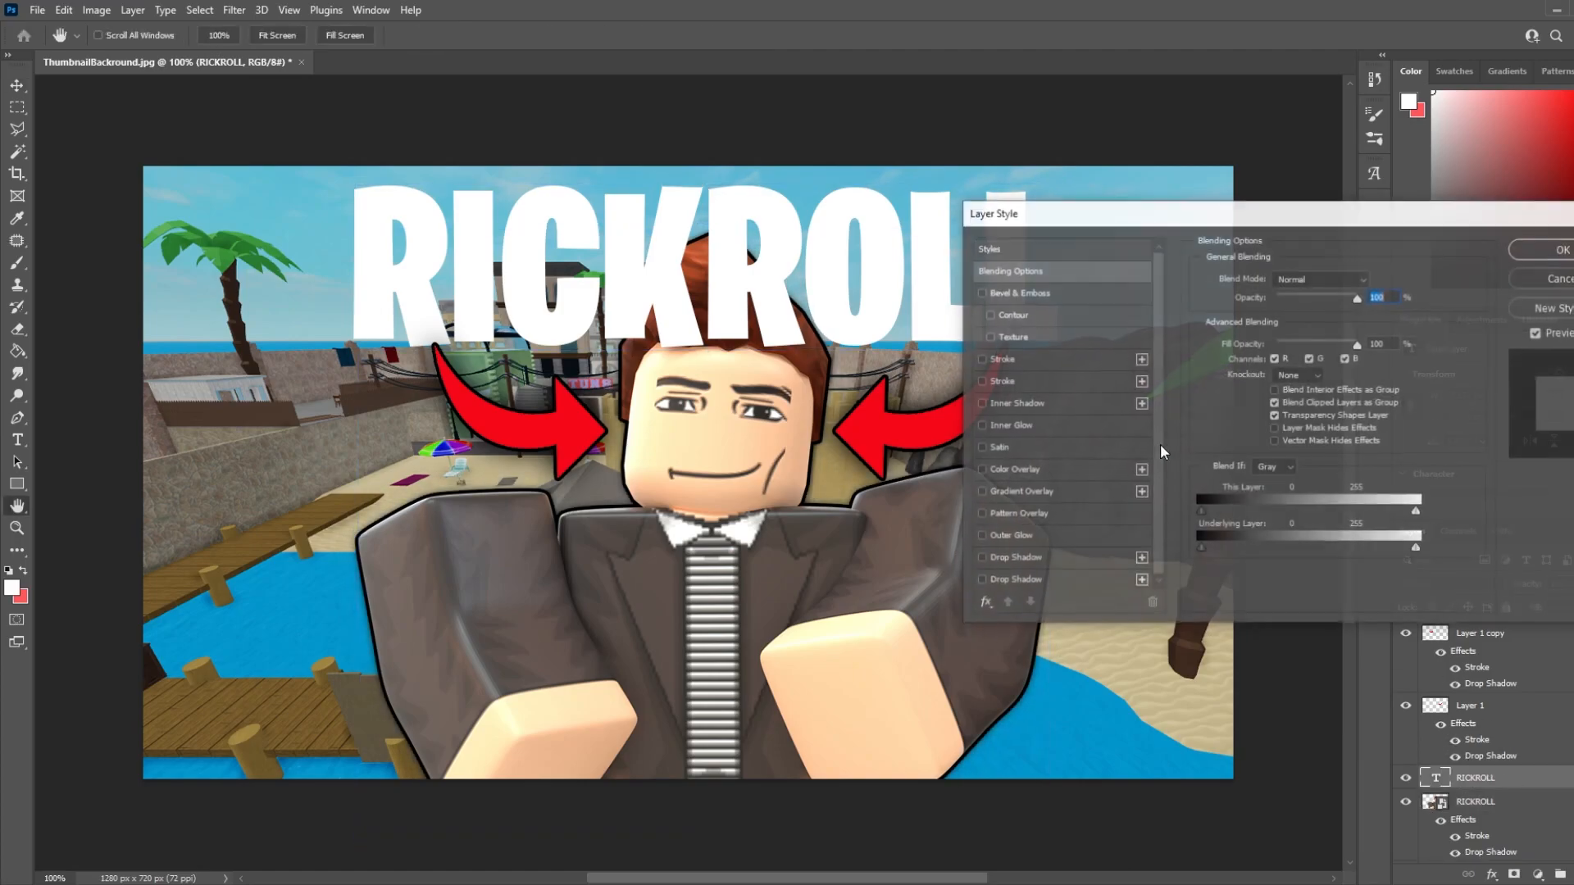
left_click(1011, 358)
left_click(981, 359)
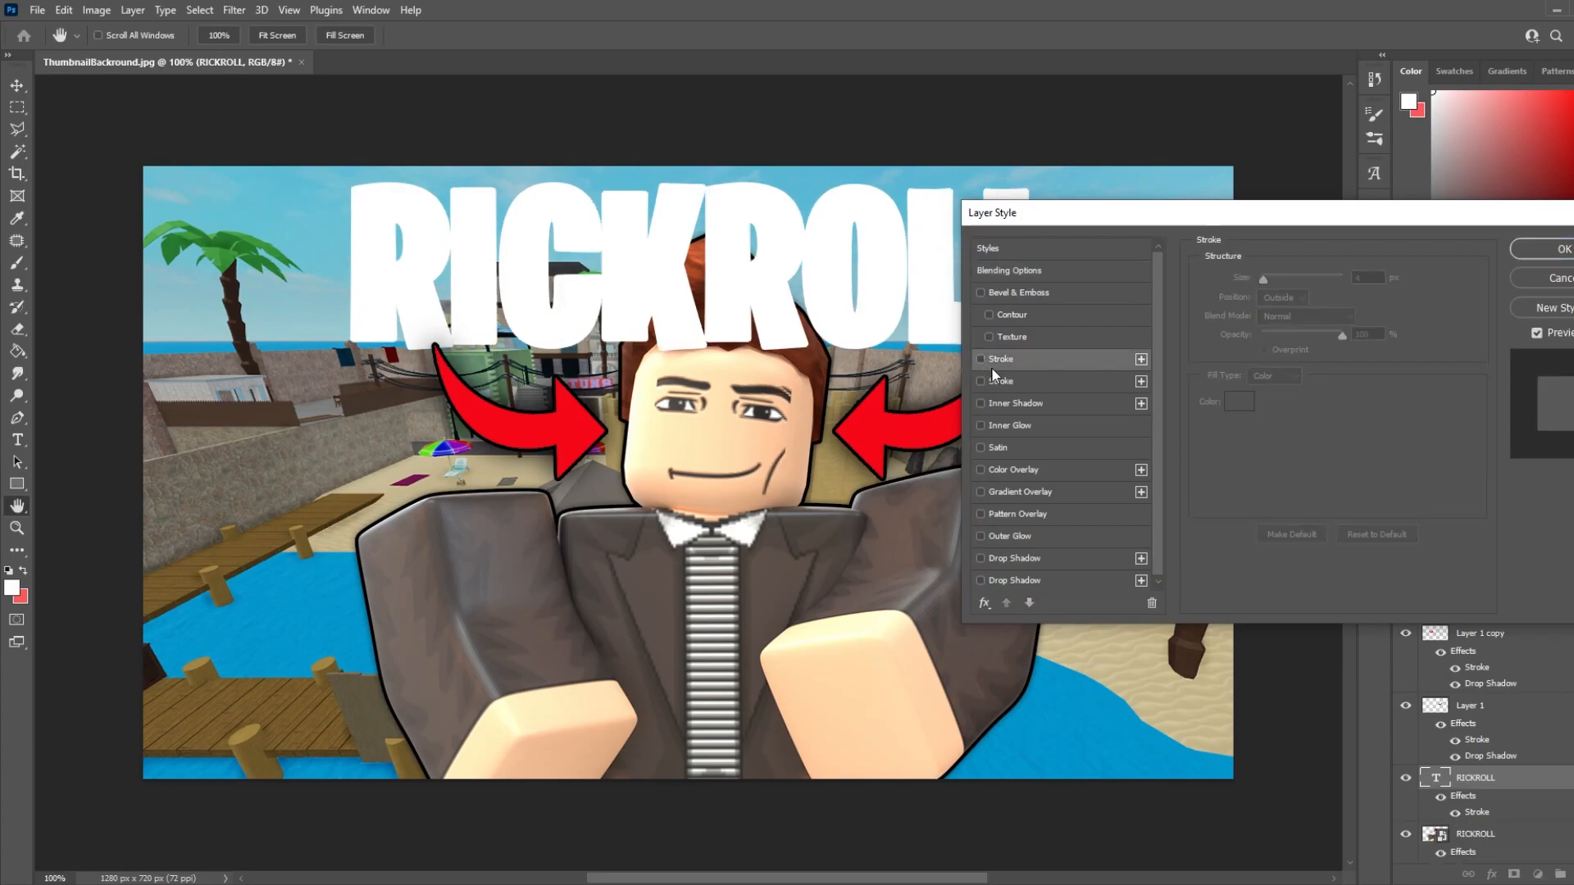
left_click(981, 381)
left_click(995, 382)
left_click_drag(1263, 279, 1269, 283)
Add a black drop shadow with a size of about 29 px to the RICKROLL text and apply its layer style.
left_click(1010, 581)
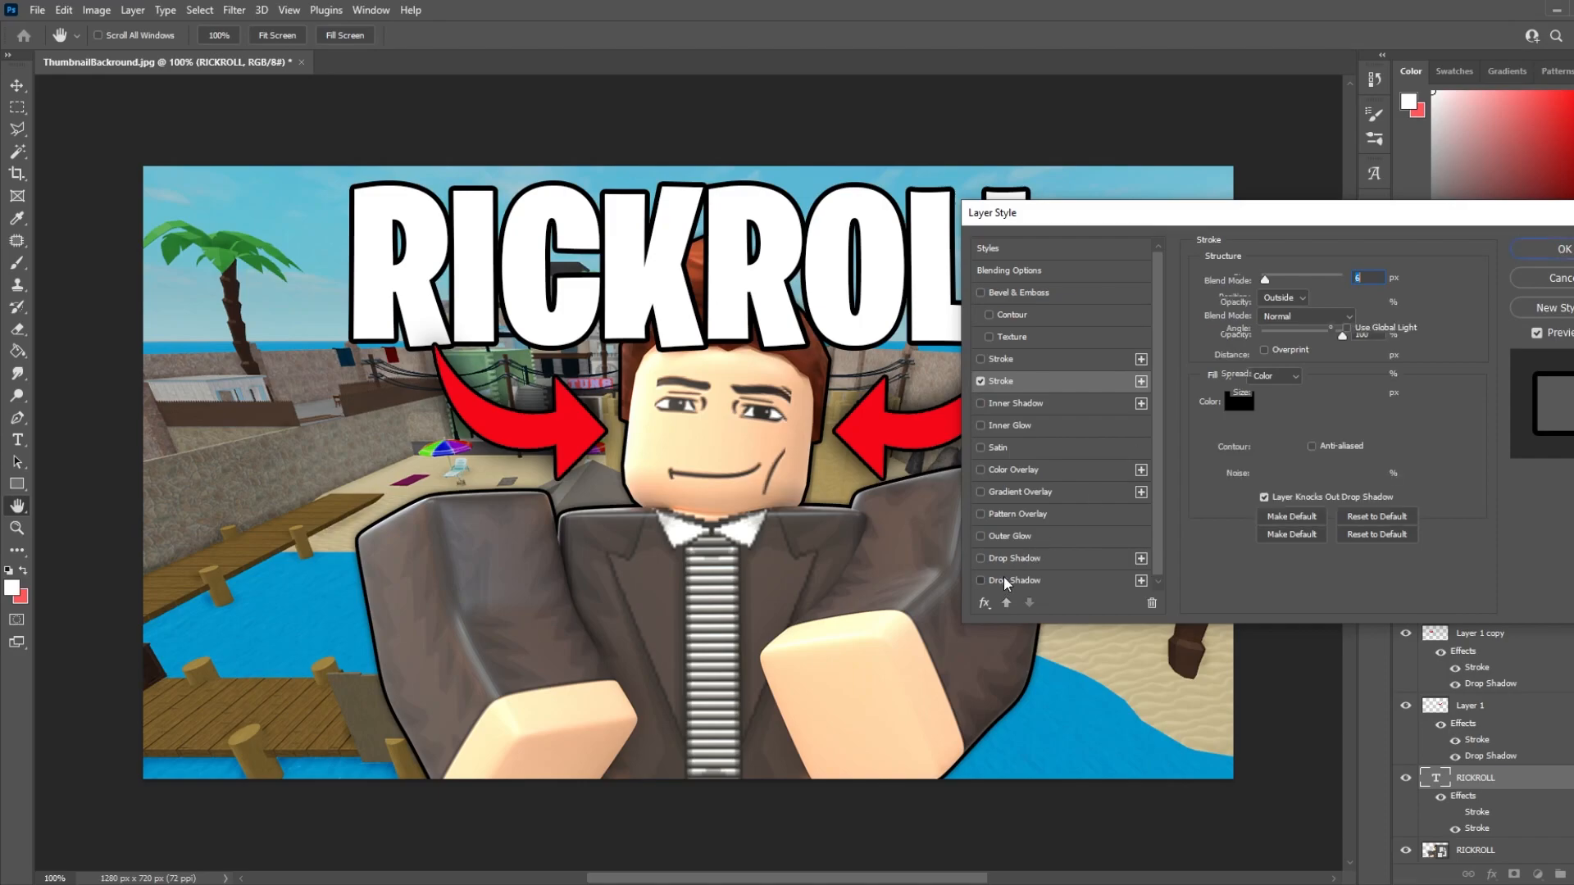
left_click_drag(1270, 392, 1276, 393)
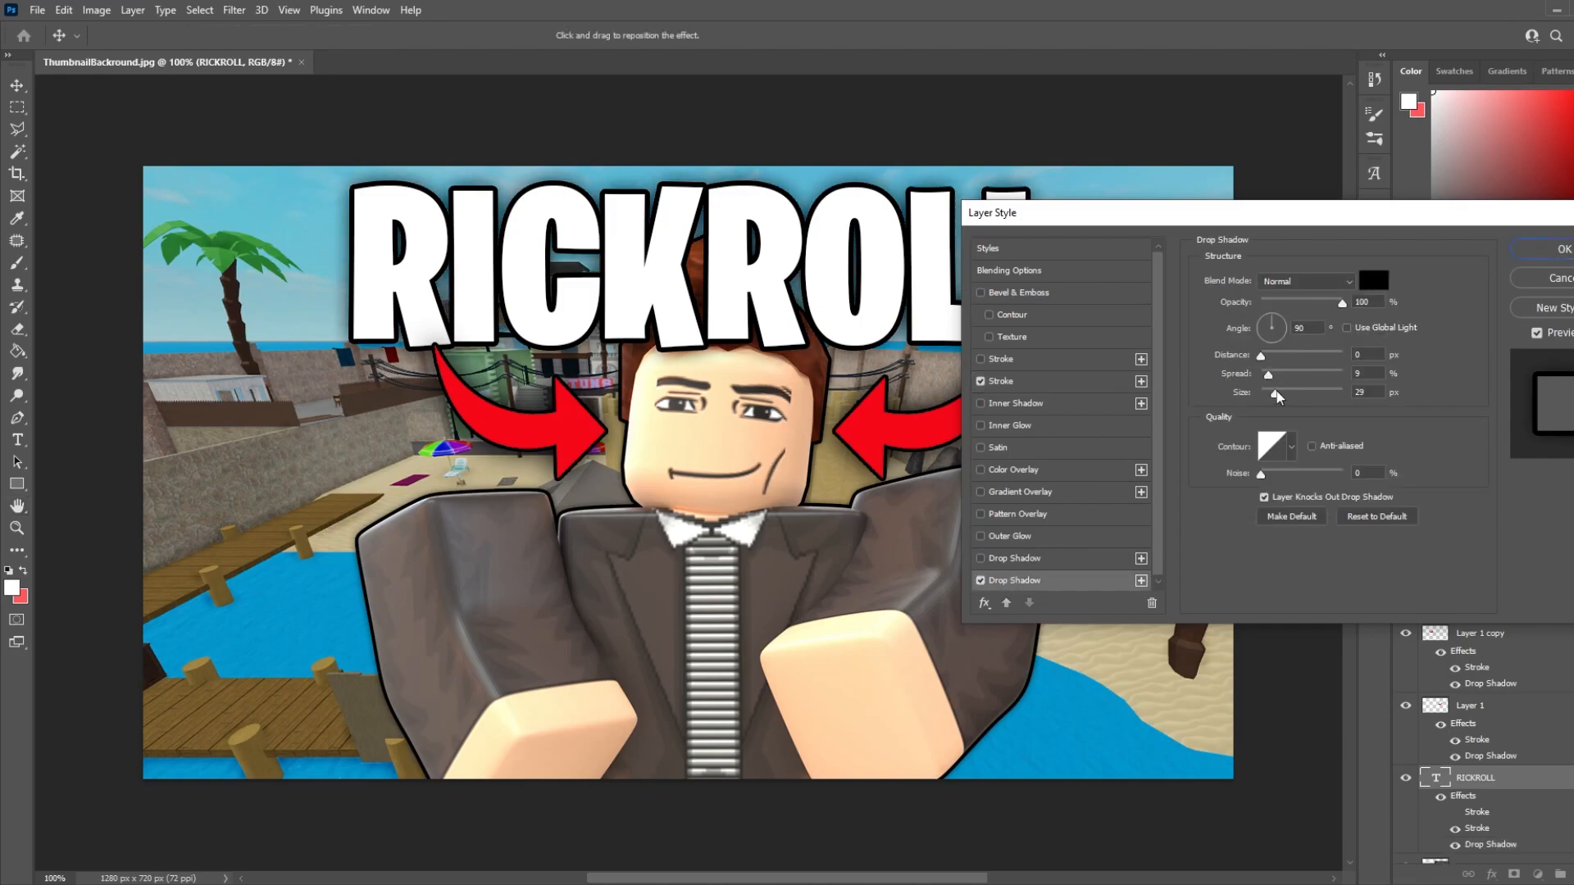
left_click(1556, 250)
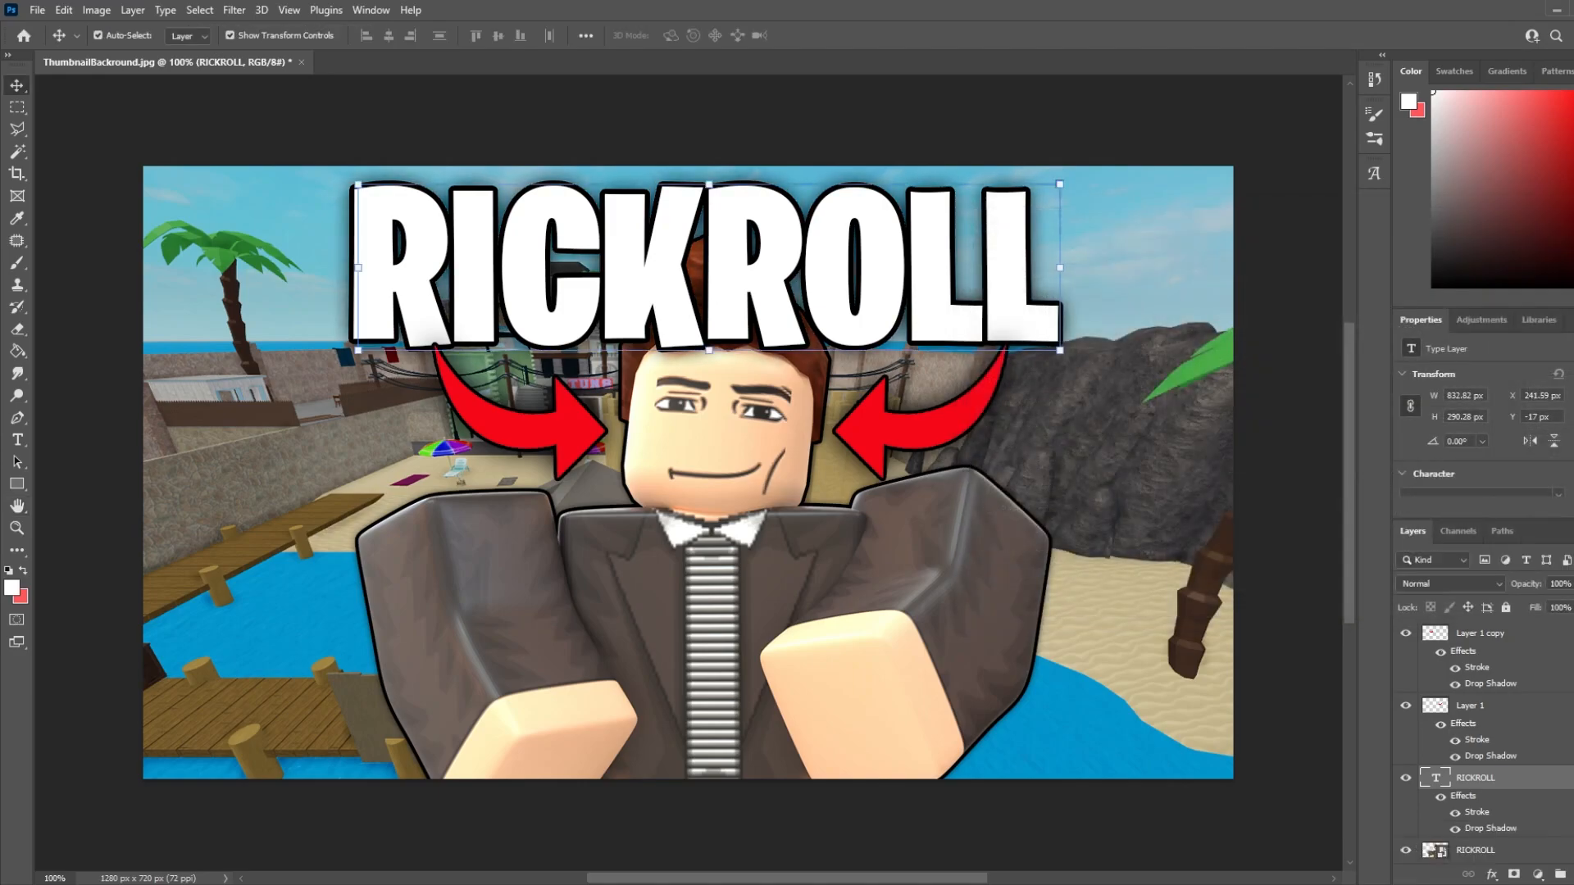
Brighten the arsenalbg background layer with an Exposure adjustment of about +0.55.
scroll(1524, 771, "down", 2)
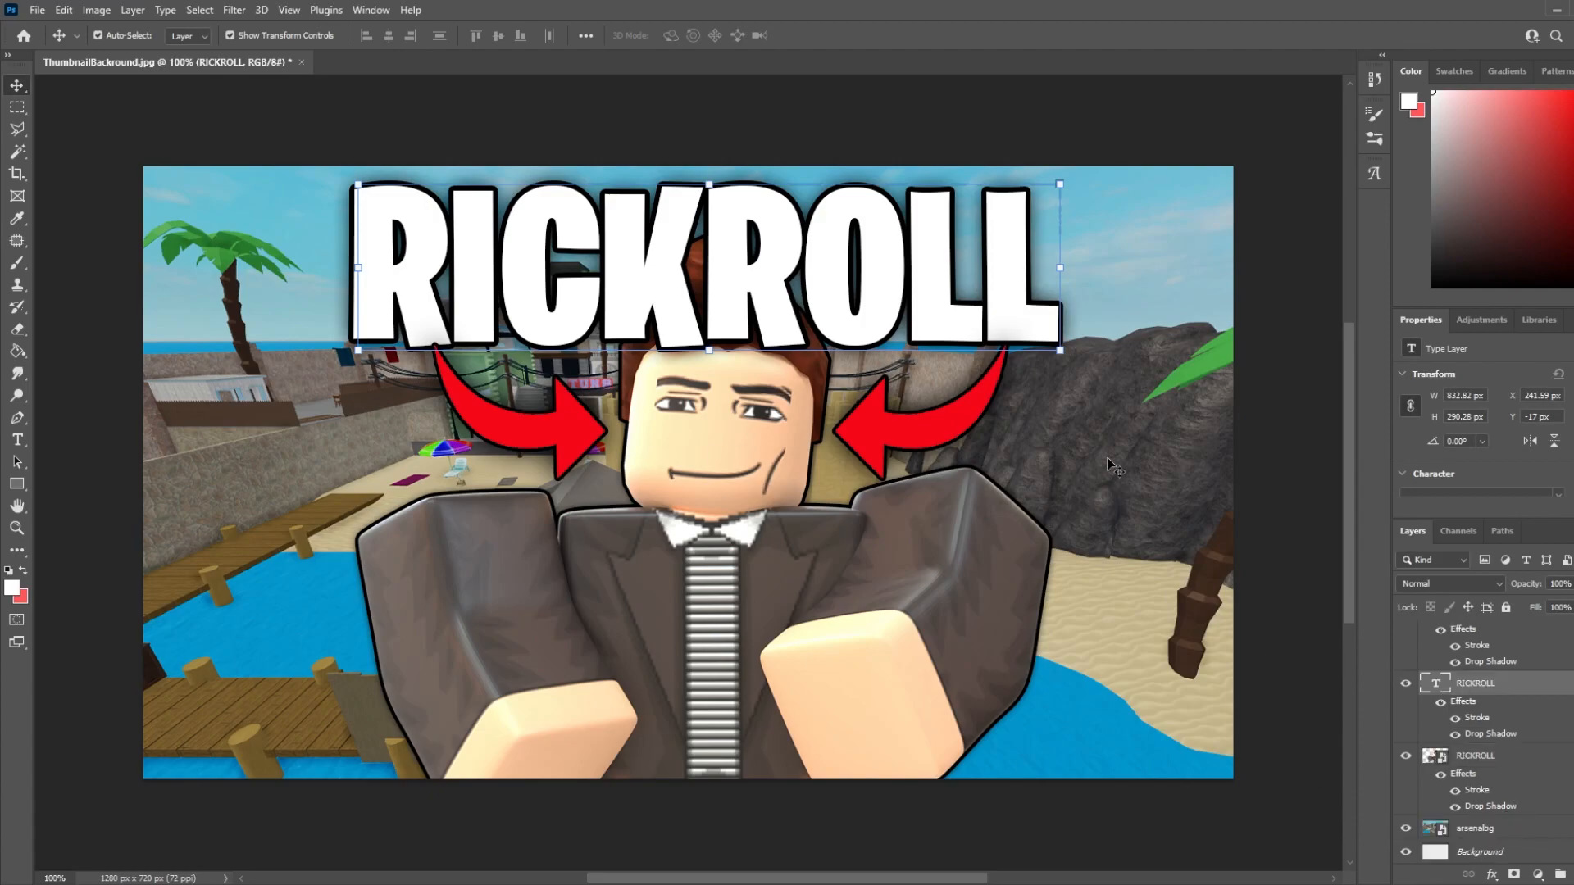
left_click(1524, 830)
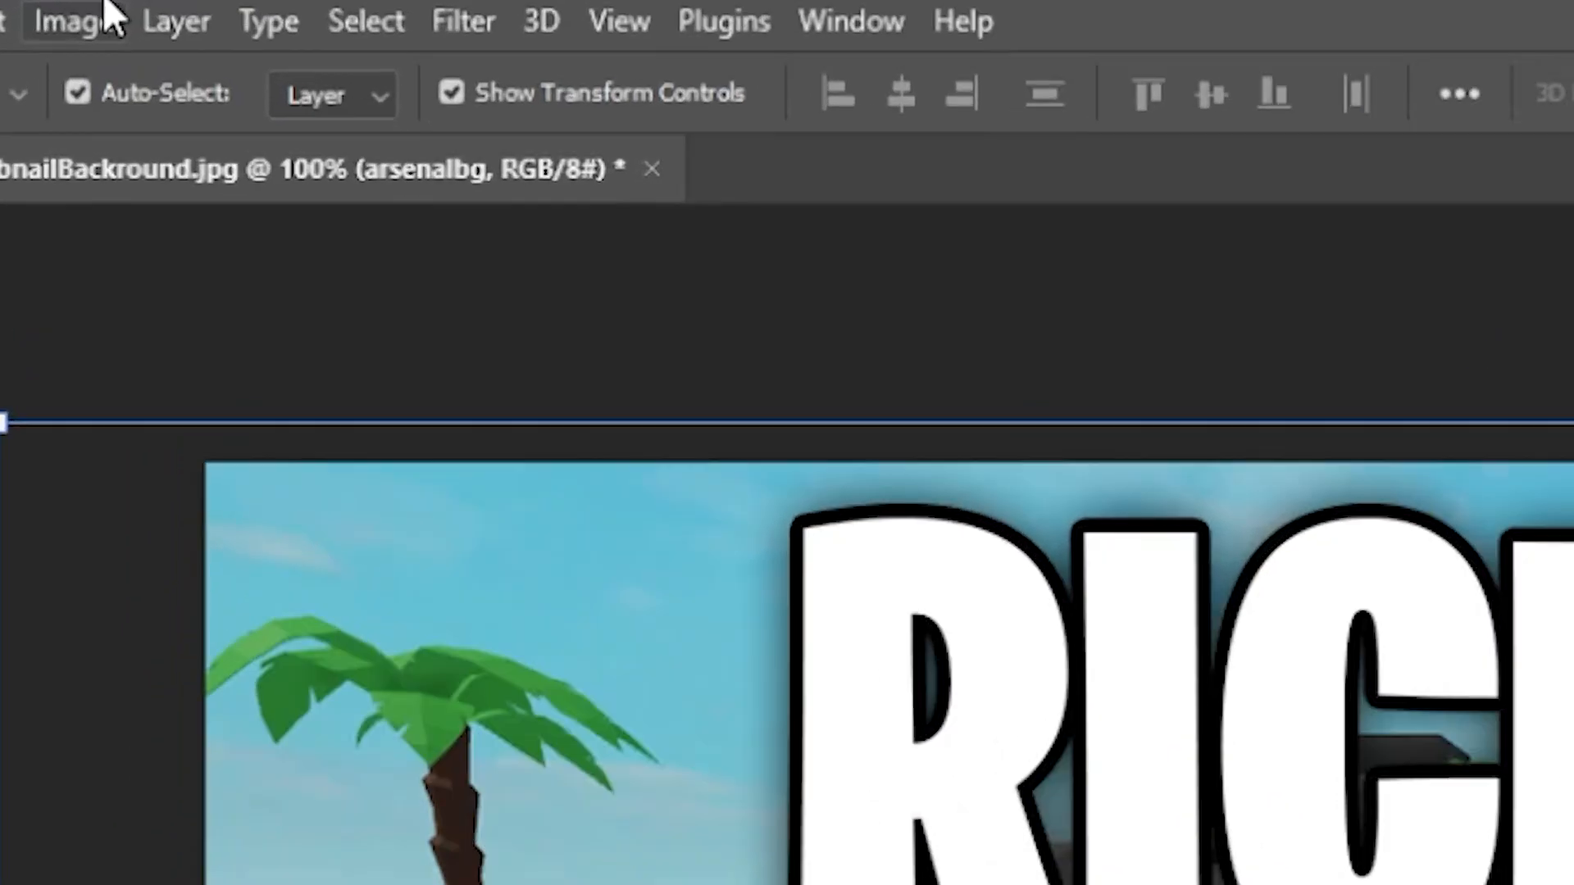
left_click(100, 10)
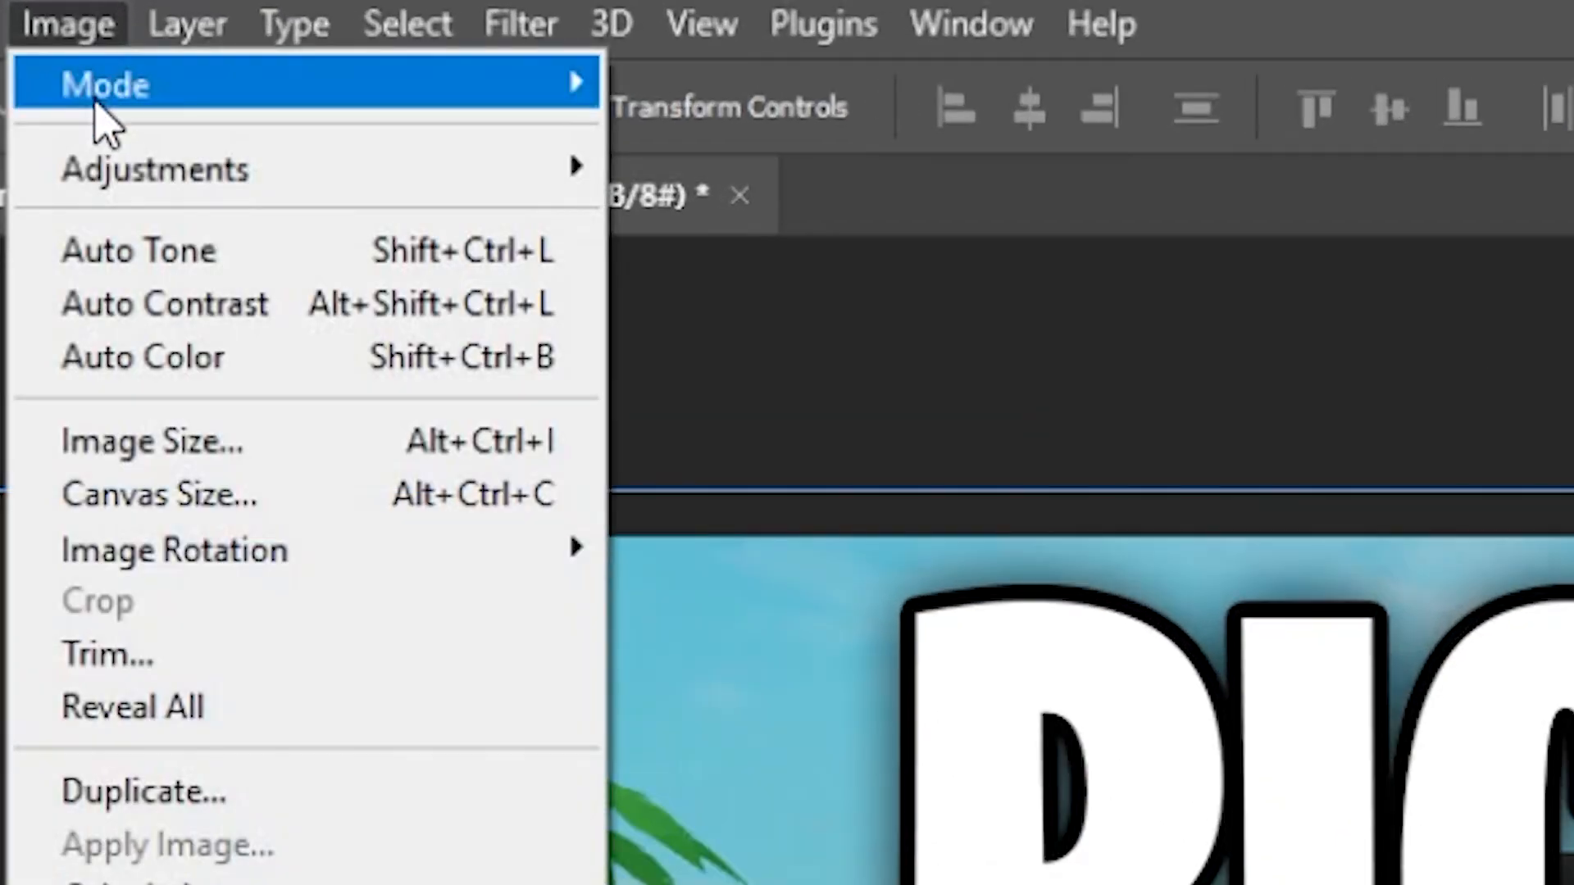
mouse_move(131, 172)
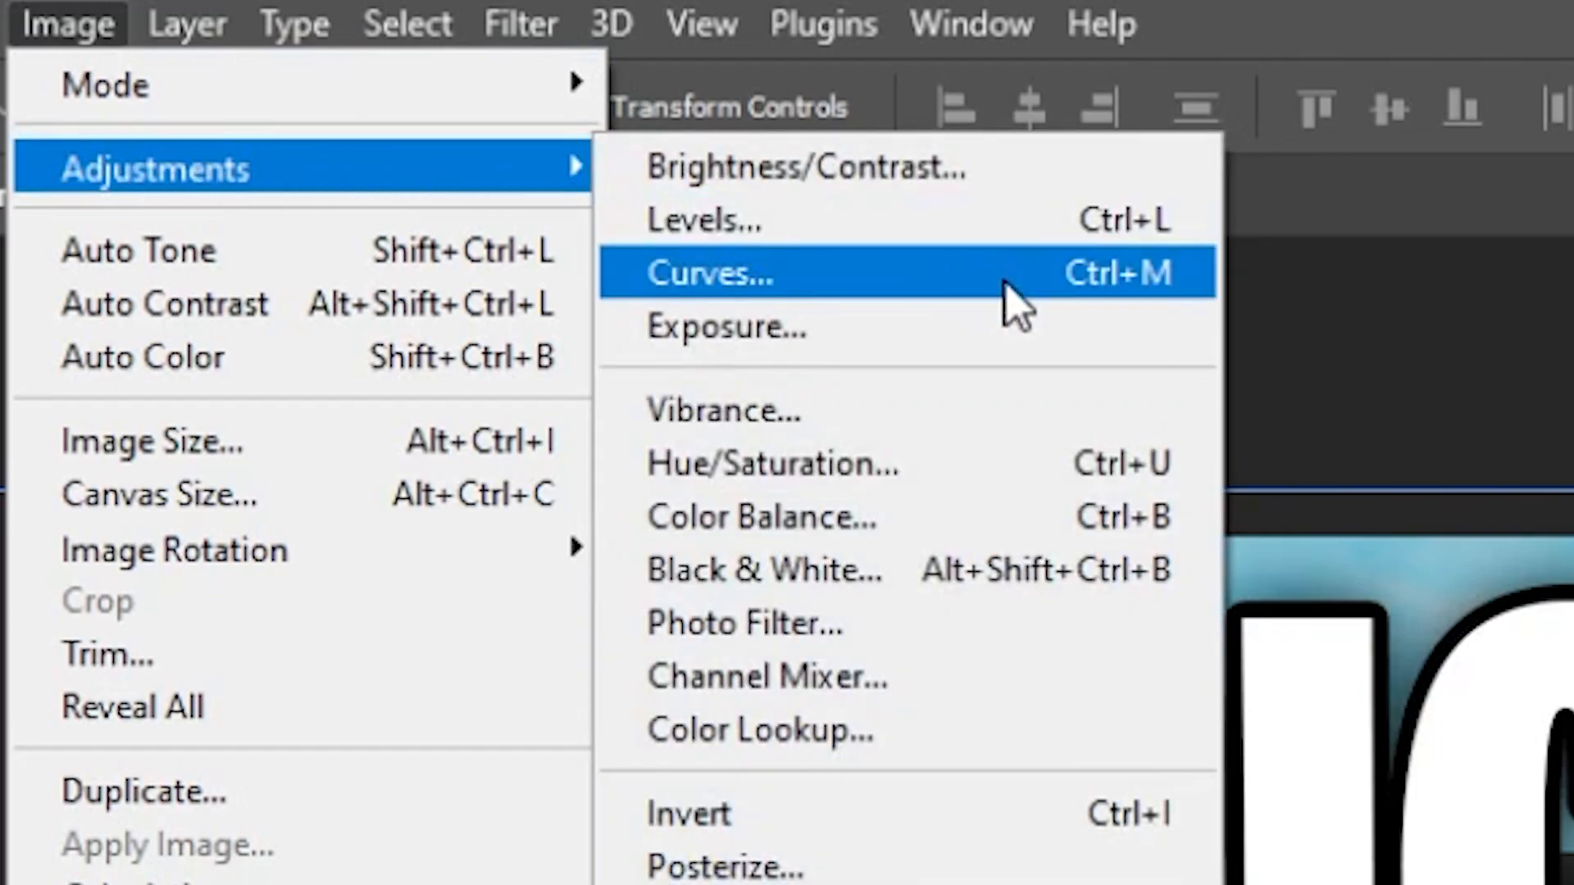
left_click(1008, 336)
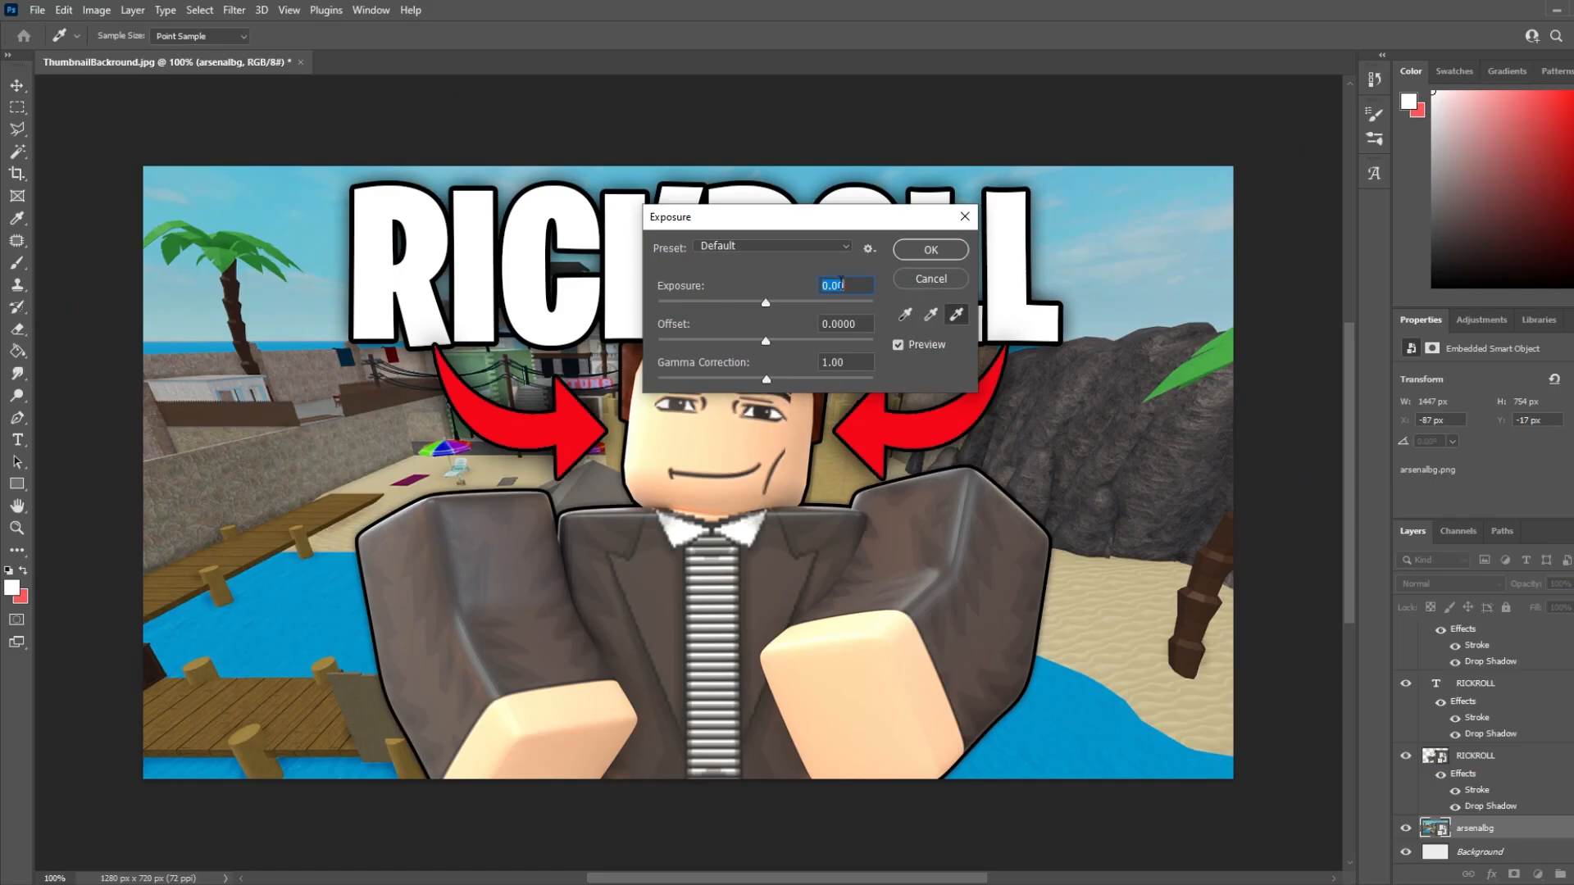
left_click_drag(767, 304, 773, 305)
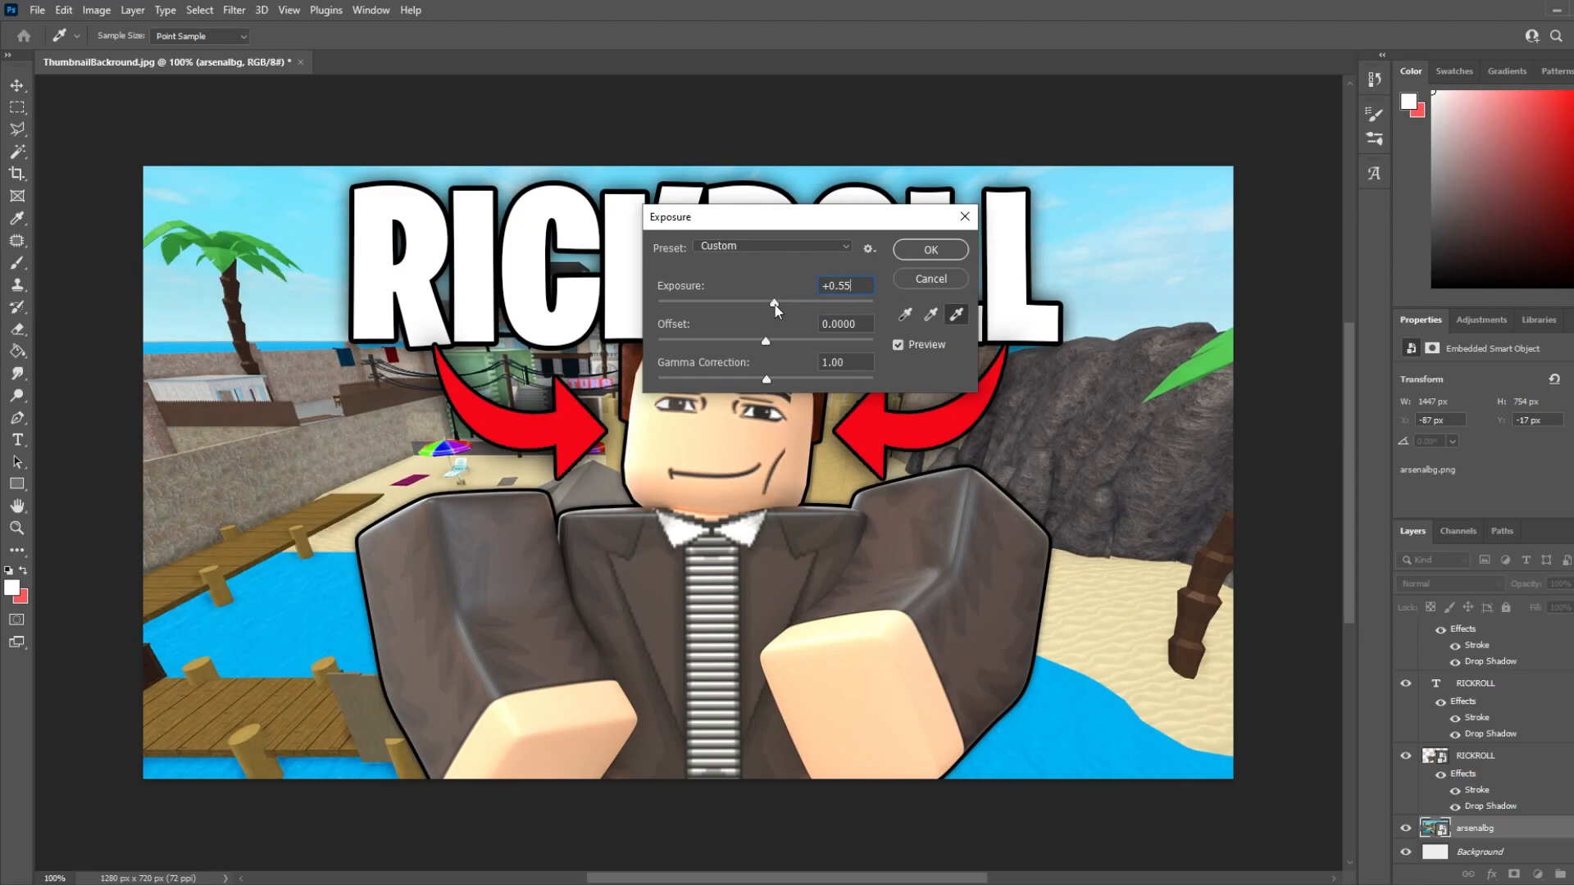
left_click(924, 250)
key("v")
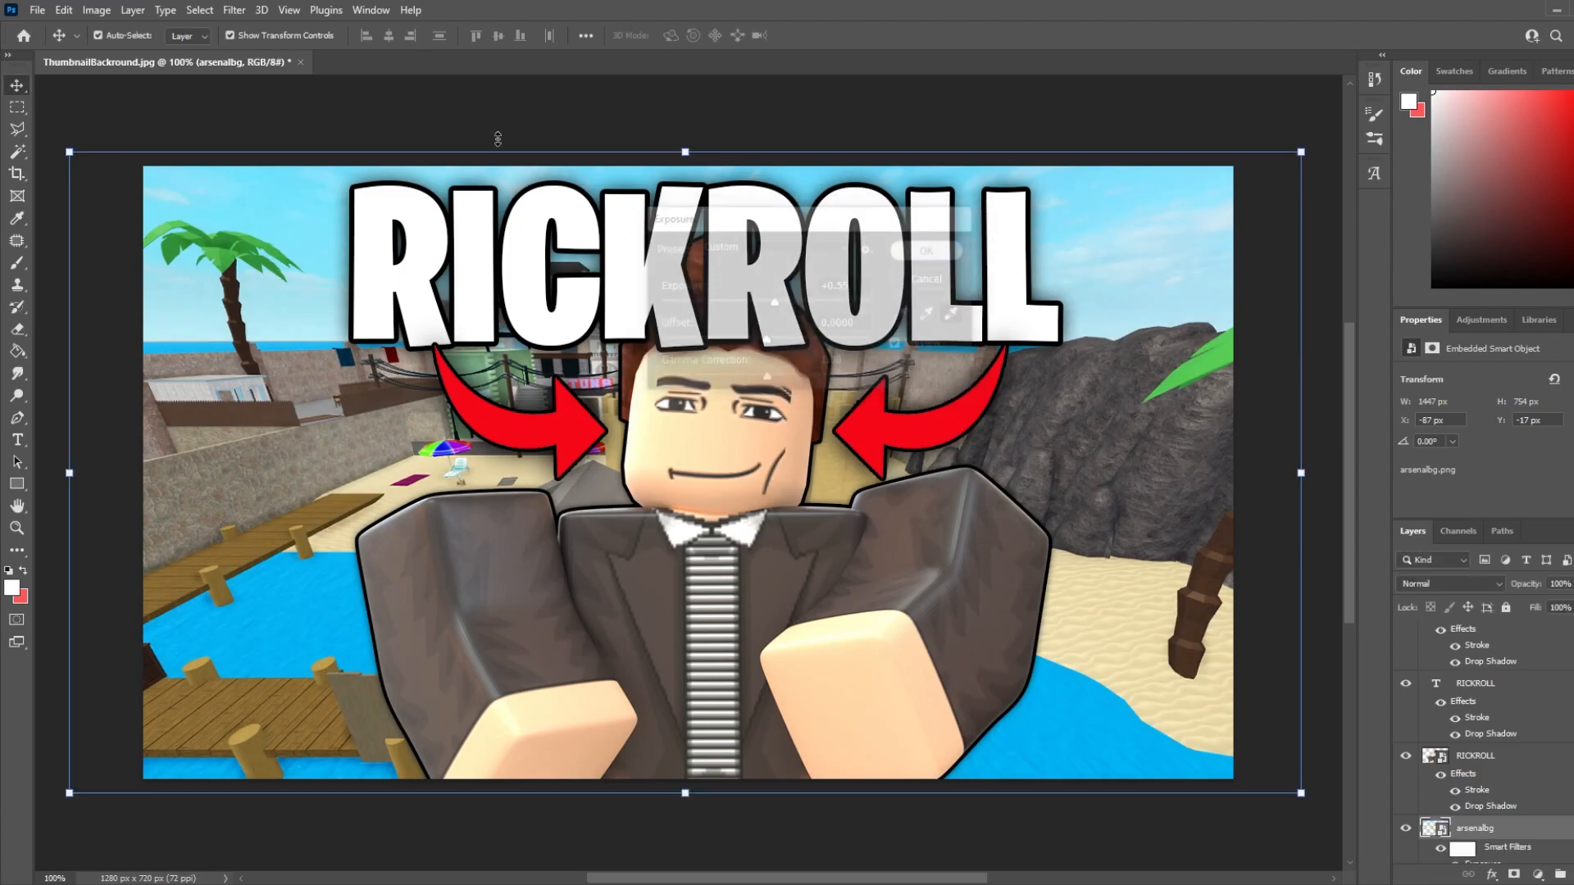
Apply a Gaussian Blur to the arsenalbg background layer, reducing the suggested radius slightly.
left_click(234, 10)
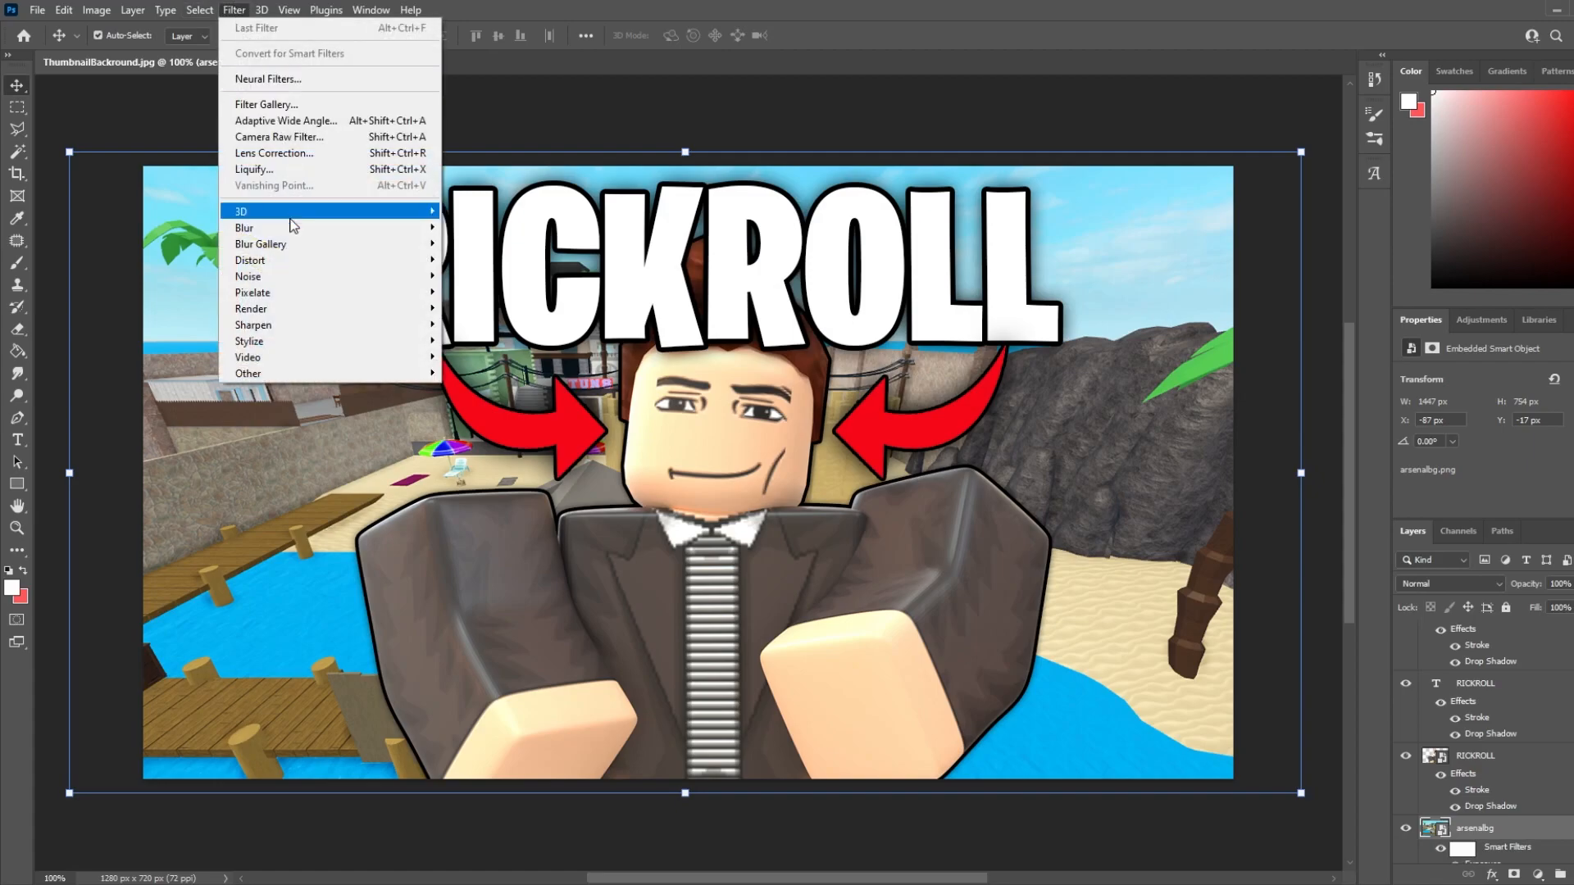
mouse_move(285, 233)
left_click(491, 291)
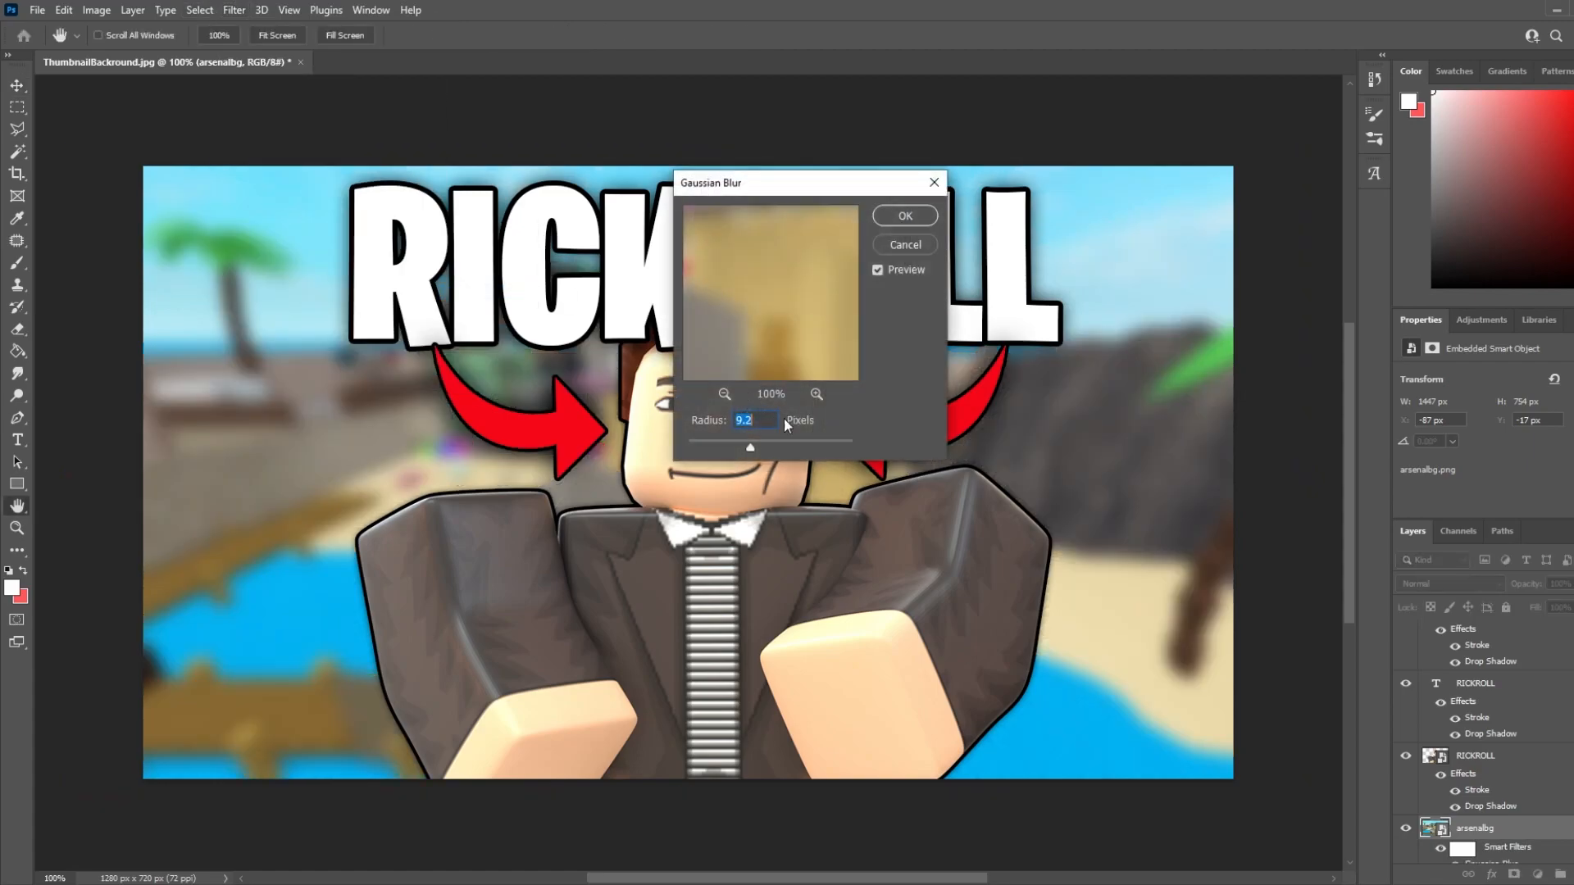
left_click_drag(751, 445, 746, 445)
left_click(906, 214)
key("v")
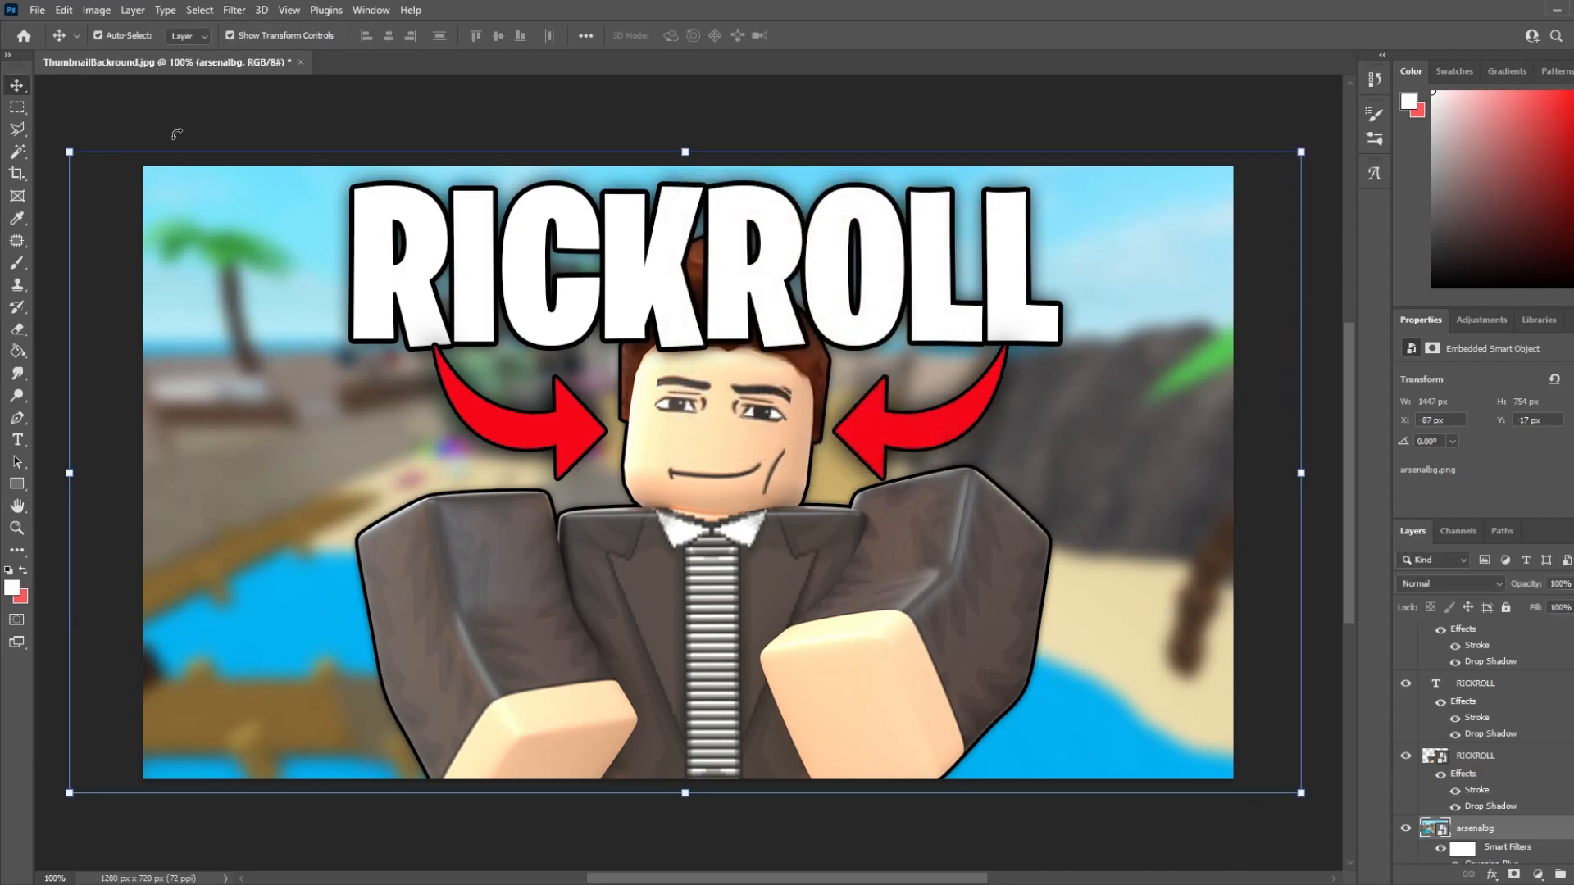
Raise the saturation of the arsenalbg background layer slightly with a Hue/Saturation adjustment.
left_click(96, 9)
mouse_move(119, 54)
left_click(366, 143)
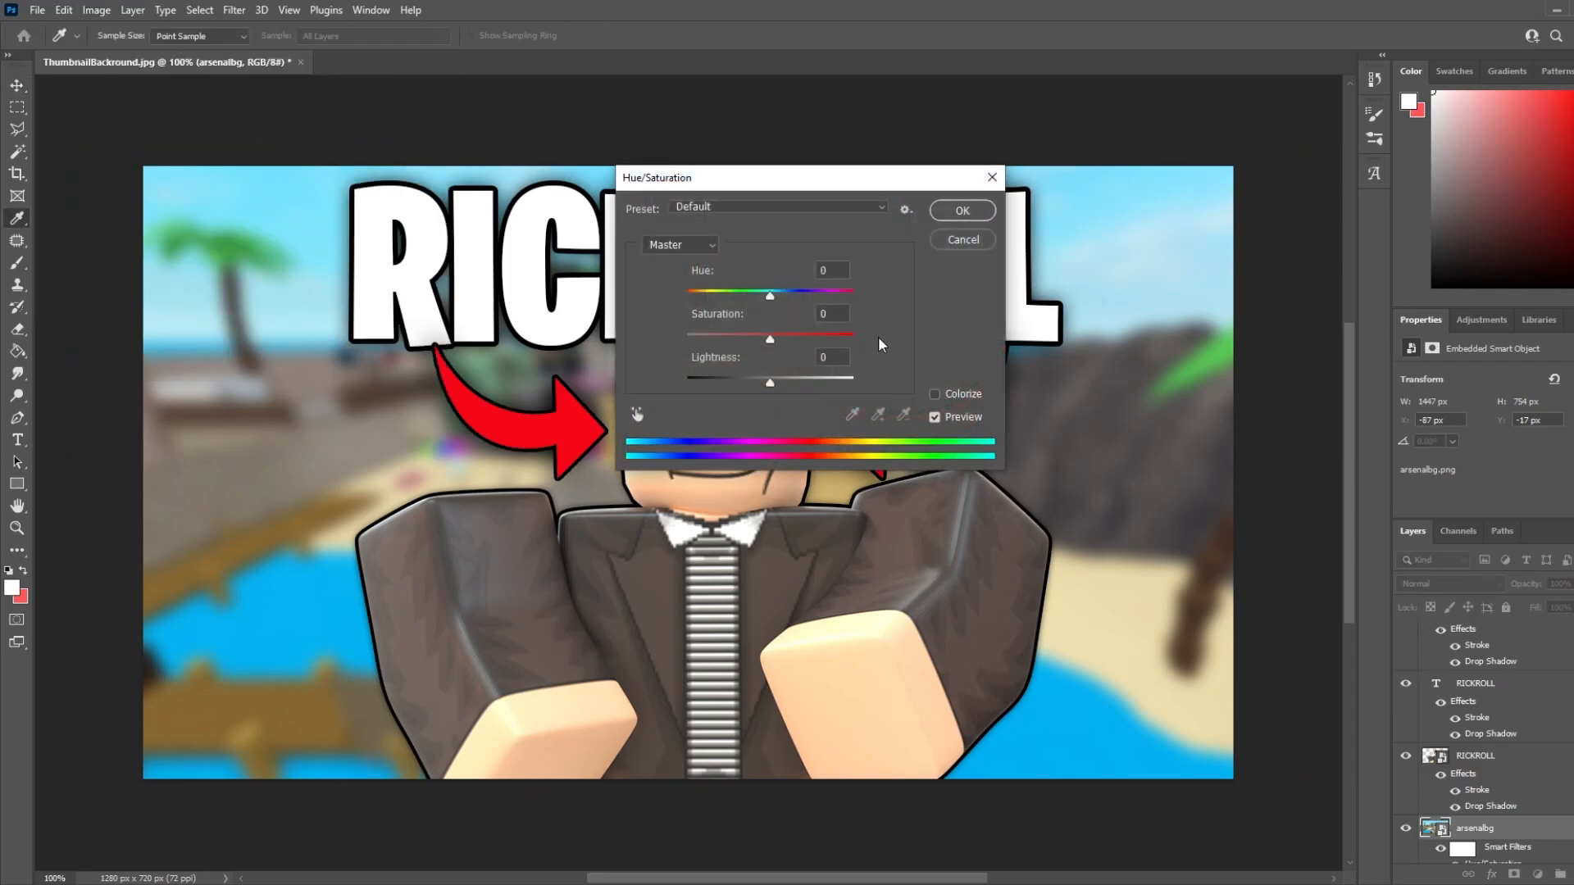
left_click_drag(771, 337, 783, 335)
left_click(963, 212)
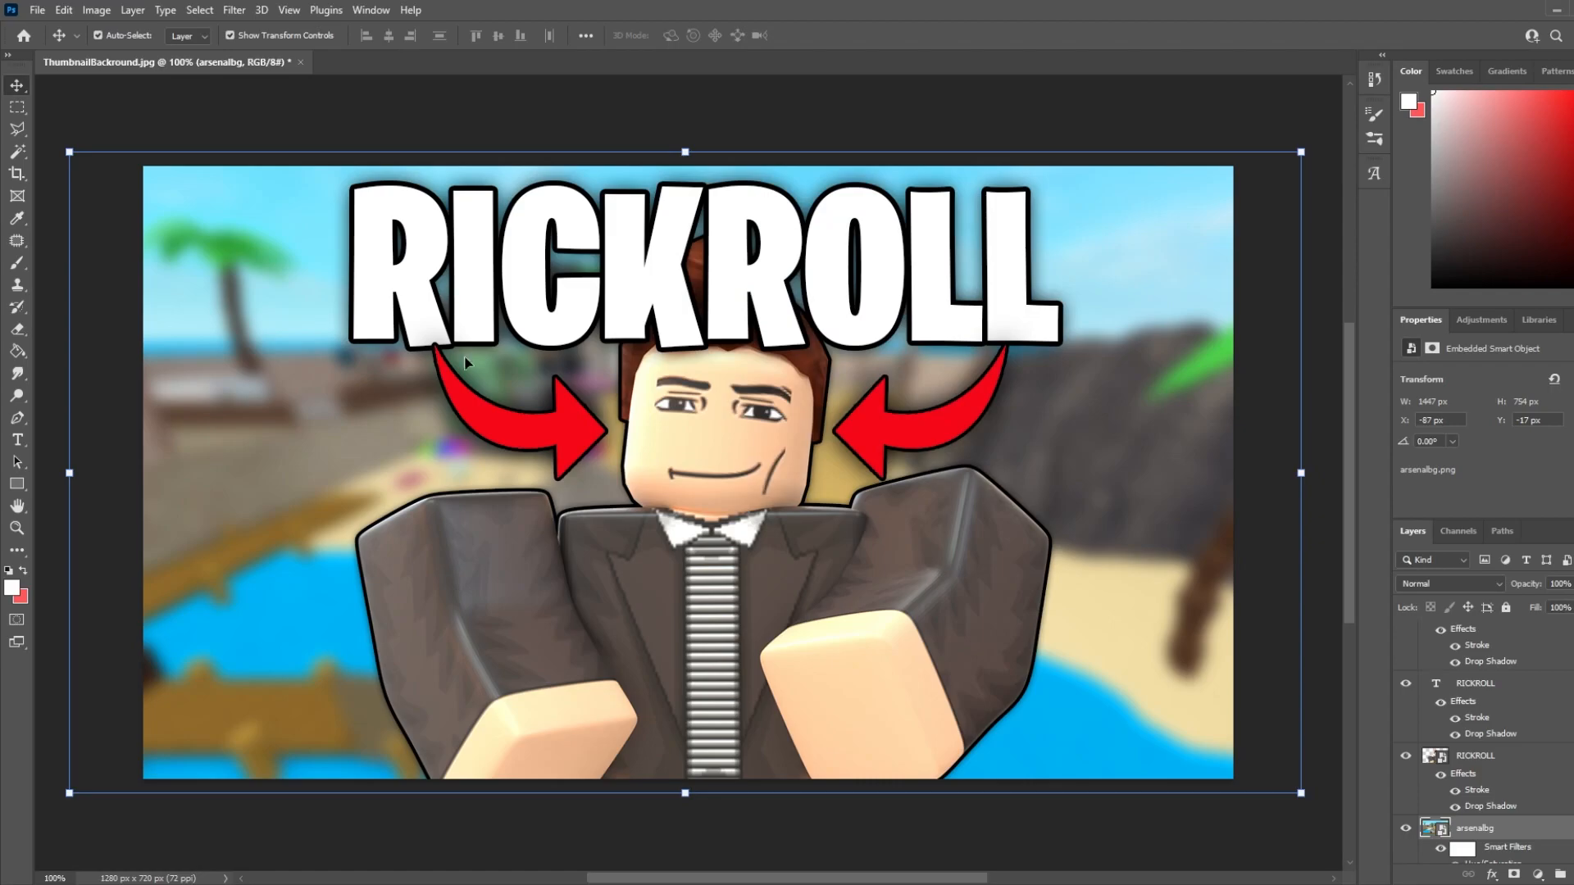
Activate the Rectangular Marquee tool with the arsenalbg background layer selected.
left_click(17, 107)
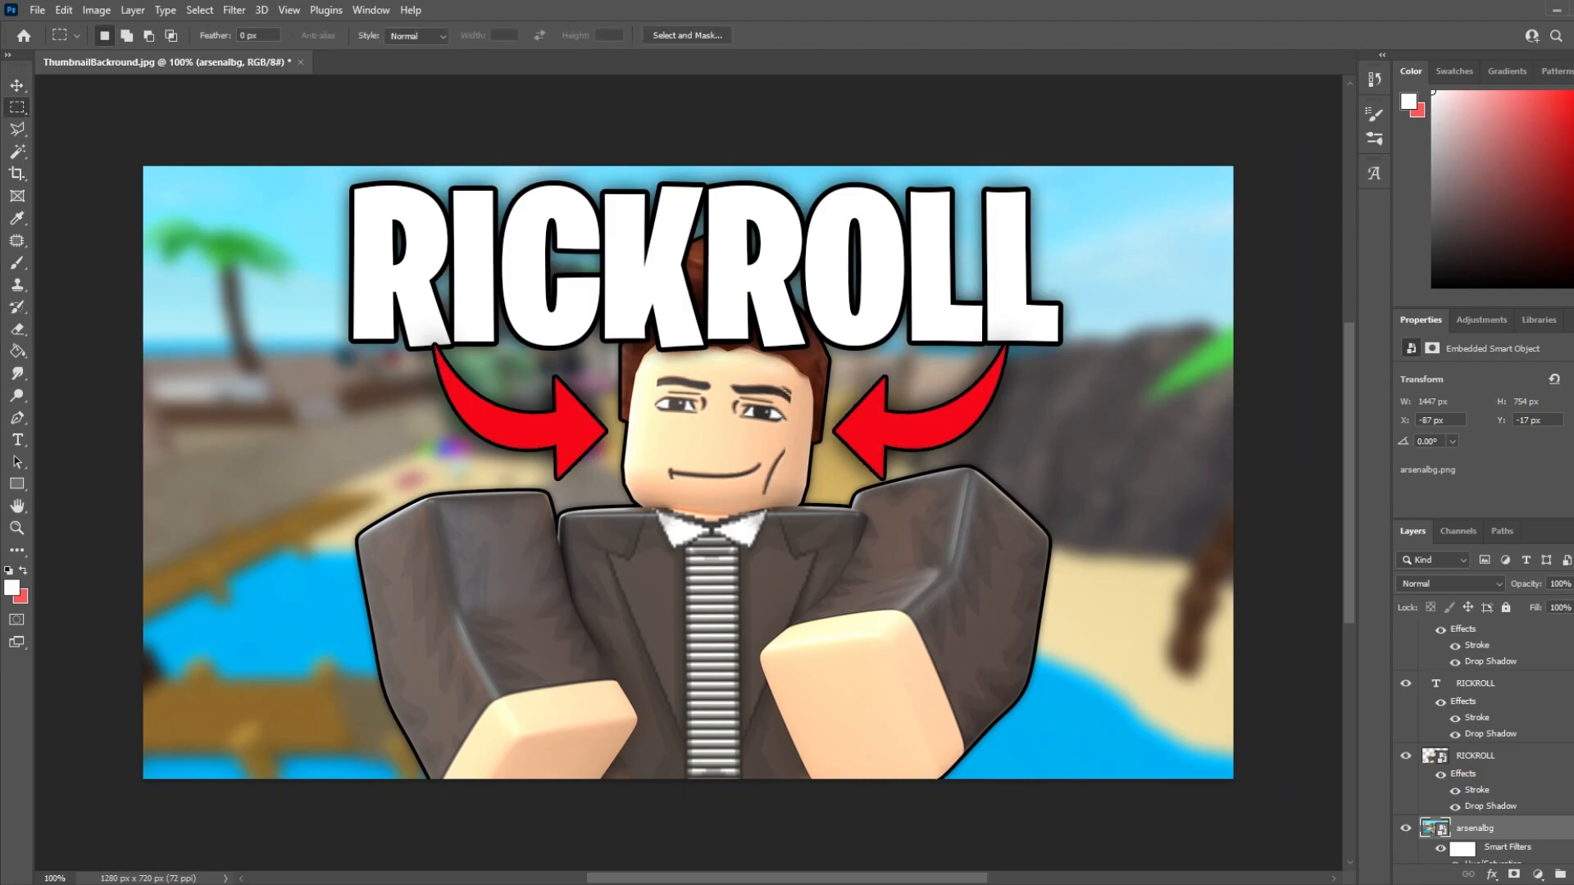